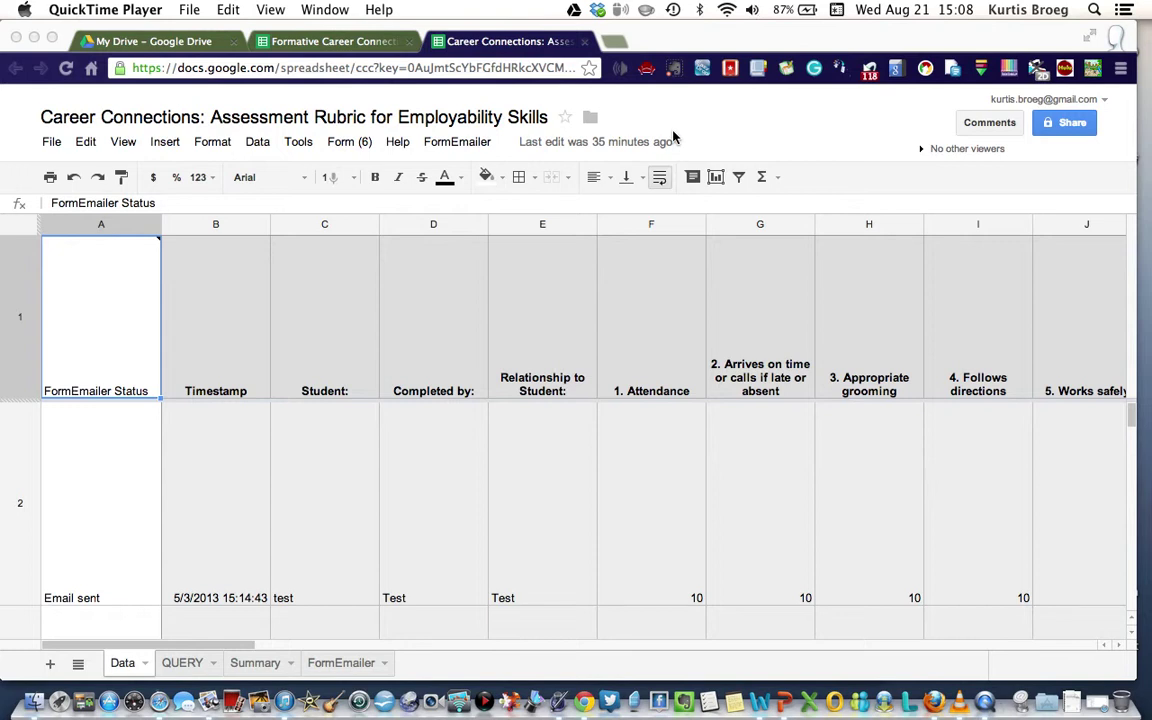
Review the QUERY sheet's query formula and the response rows on the Data sheet
{"action": "left_click", "coordinate": [183, 669]}
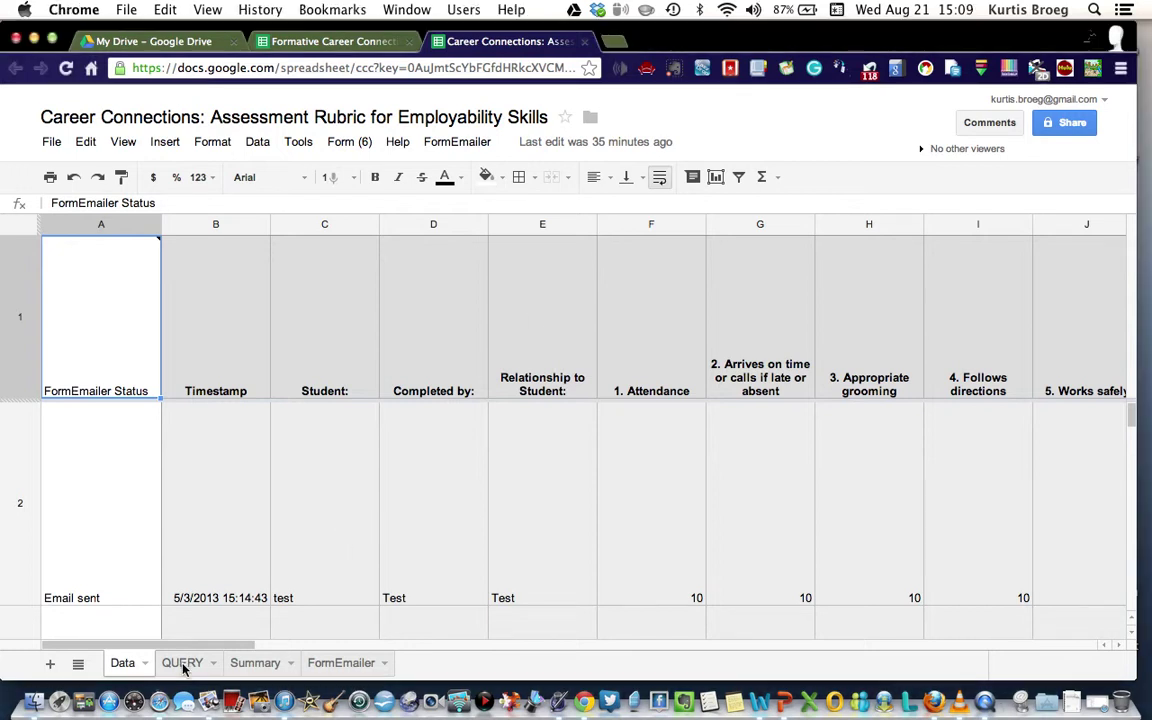
{"action": "left_click", "coordinate": [183, 667]}
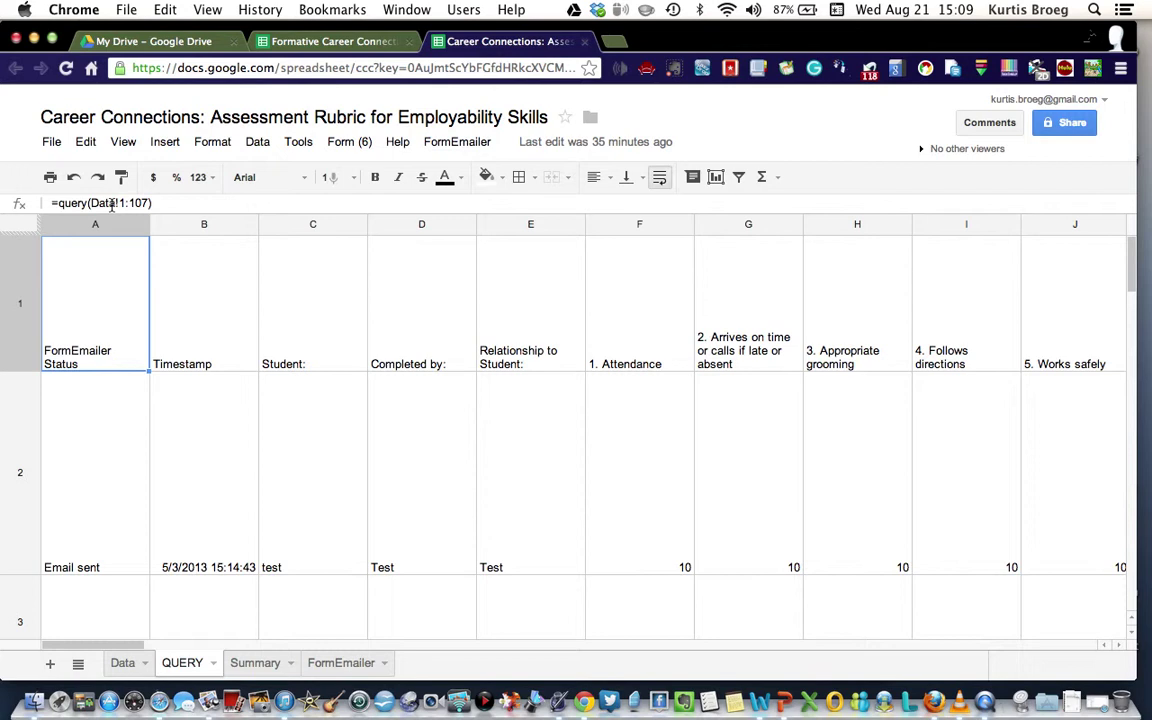
{"action": "left_click", "coordinate": [123, 663]}
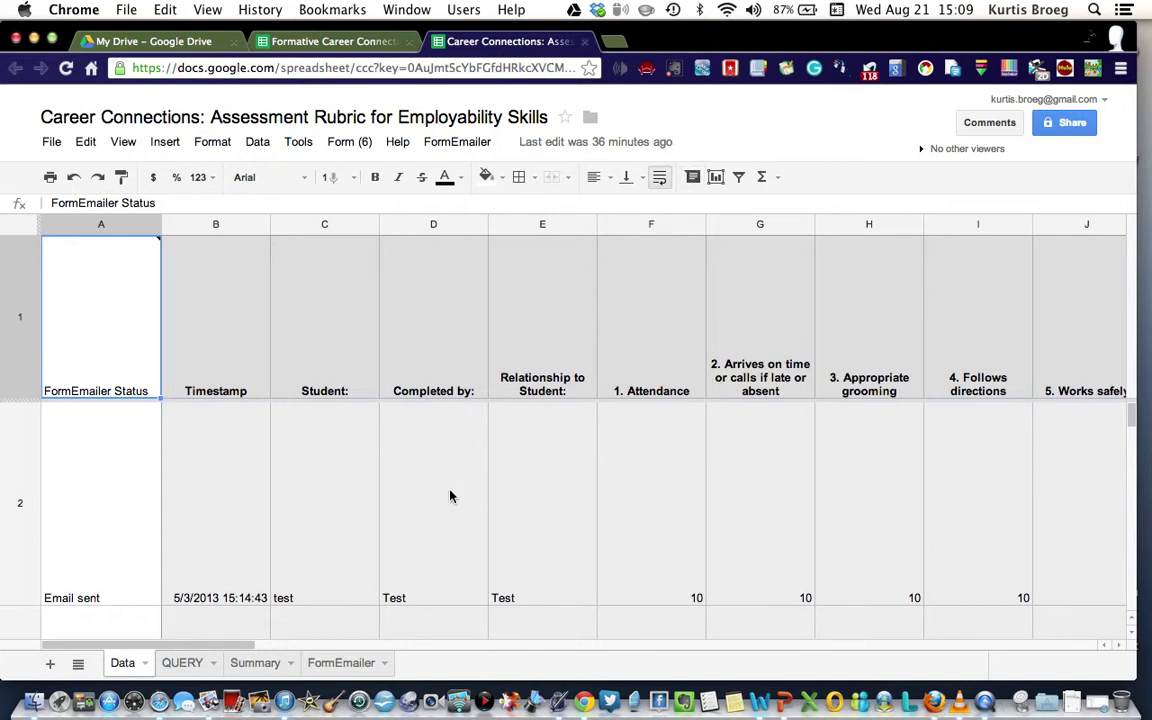
{"action": "scroll", "coordinate": [450, 497], "scroll_direction": "down", "scroll_amount": 5}
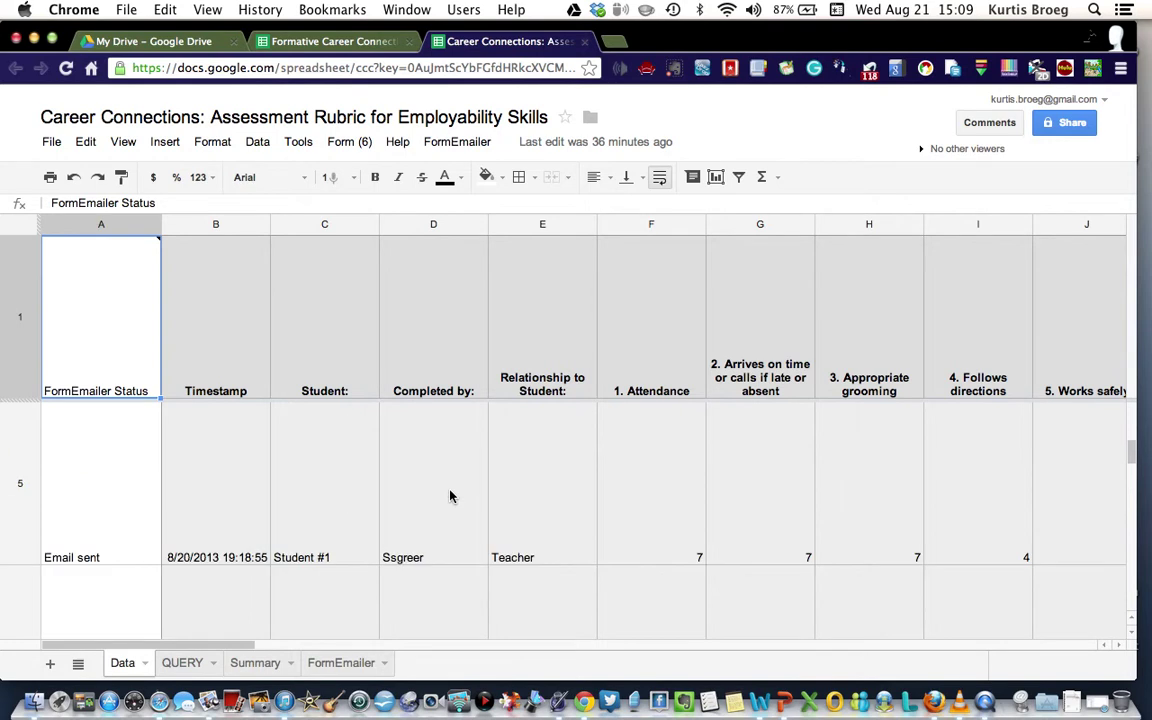
{"action": "scroll", "coordinate": [450, 497], "scroll_direction": "up", "scroll_amount": 4}
{"action": "scroll", "coordinate": [450, 497], "scroll_direction": "down", "scroll_amount": 3}
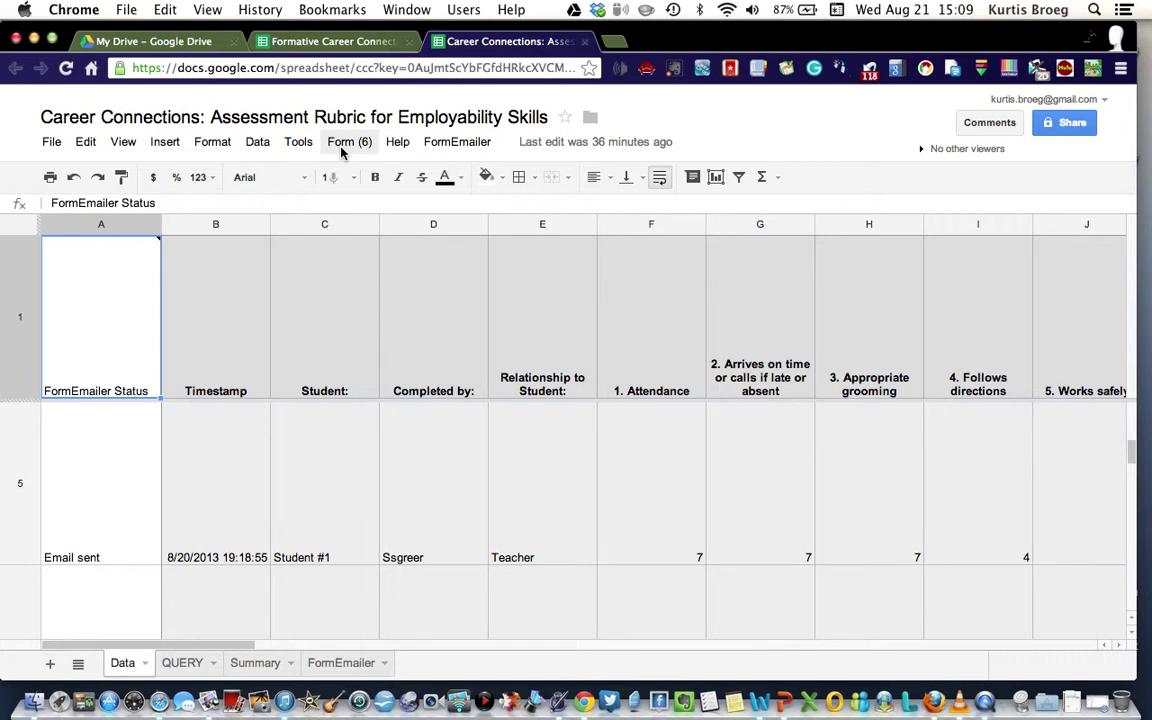
Open the live Career Connections Assessment Rubric form and read through its student list, directions and skill sections
{"action": "left_click", "coordinate": [51, 144]}
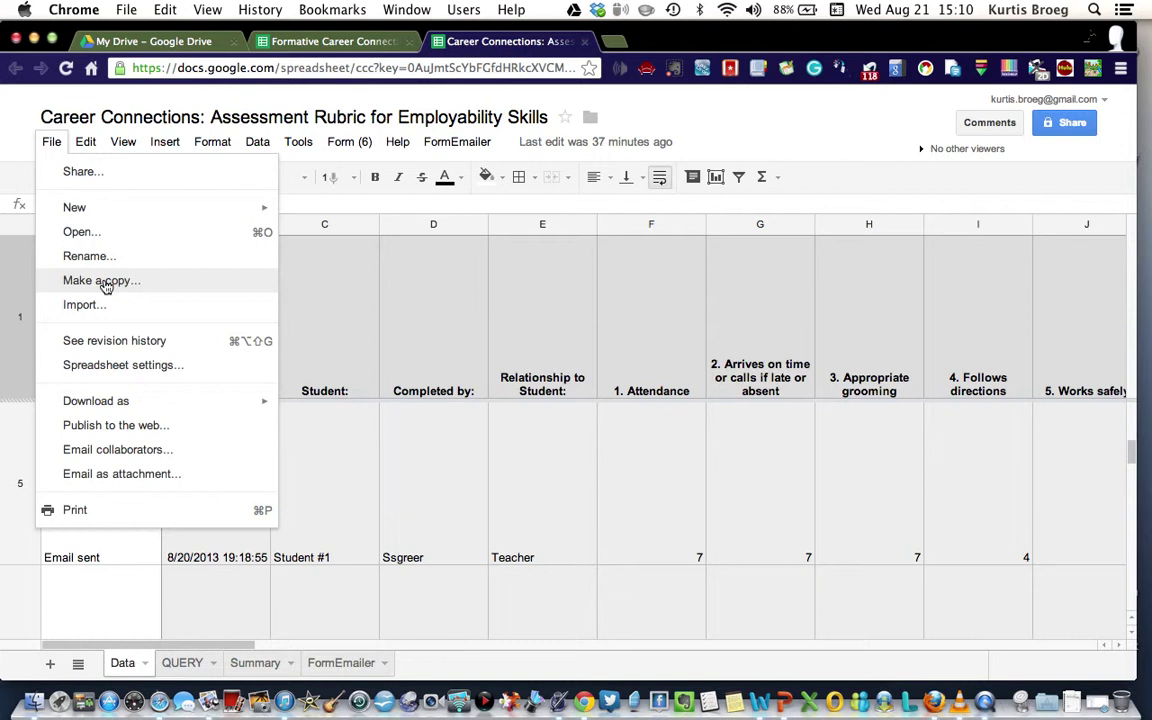
{"action": "mouse_move", "coordinate": [349, 146]}
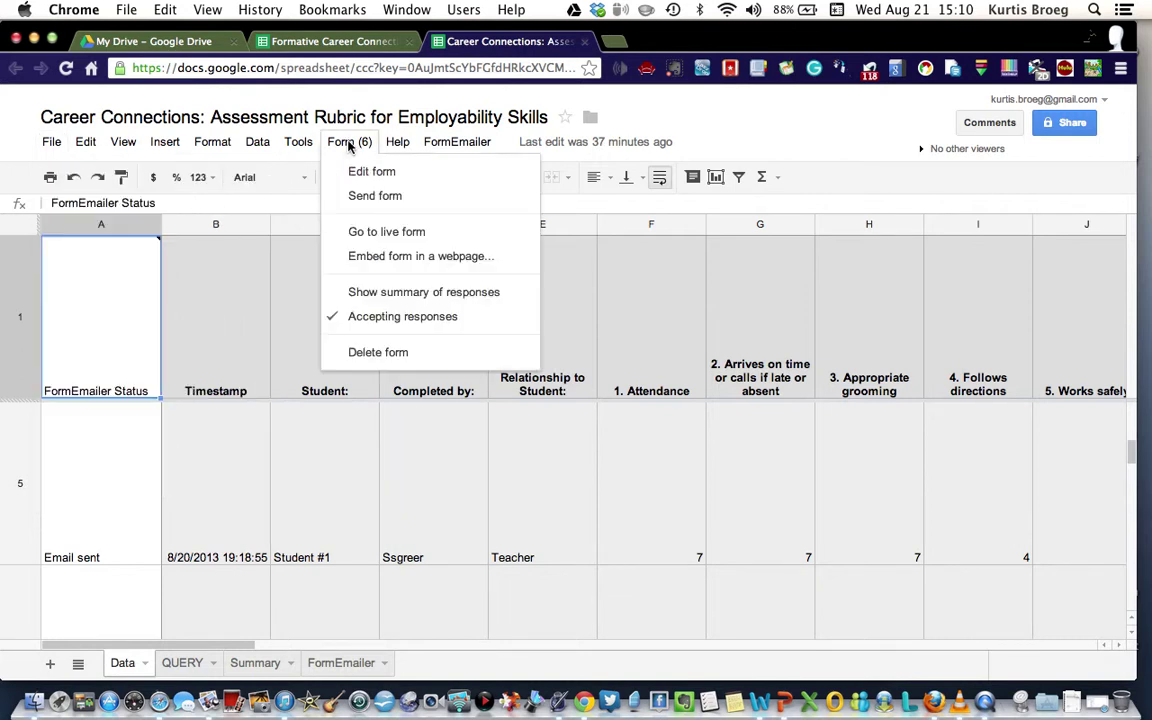
{"action": "left_click", "coordinate": [381, 238]}
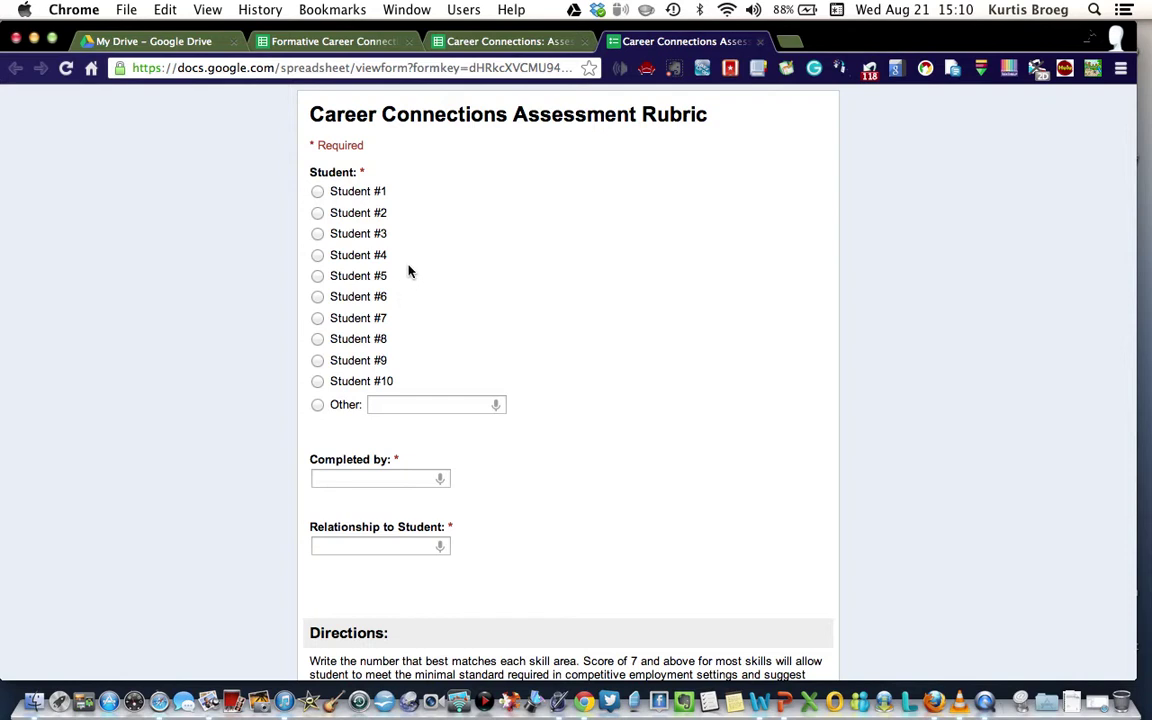
{"action": "left_click", "coordinate": [479, 44]}
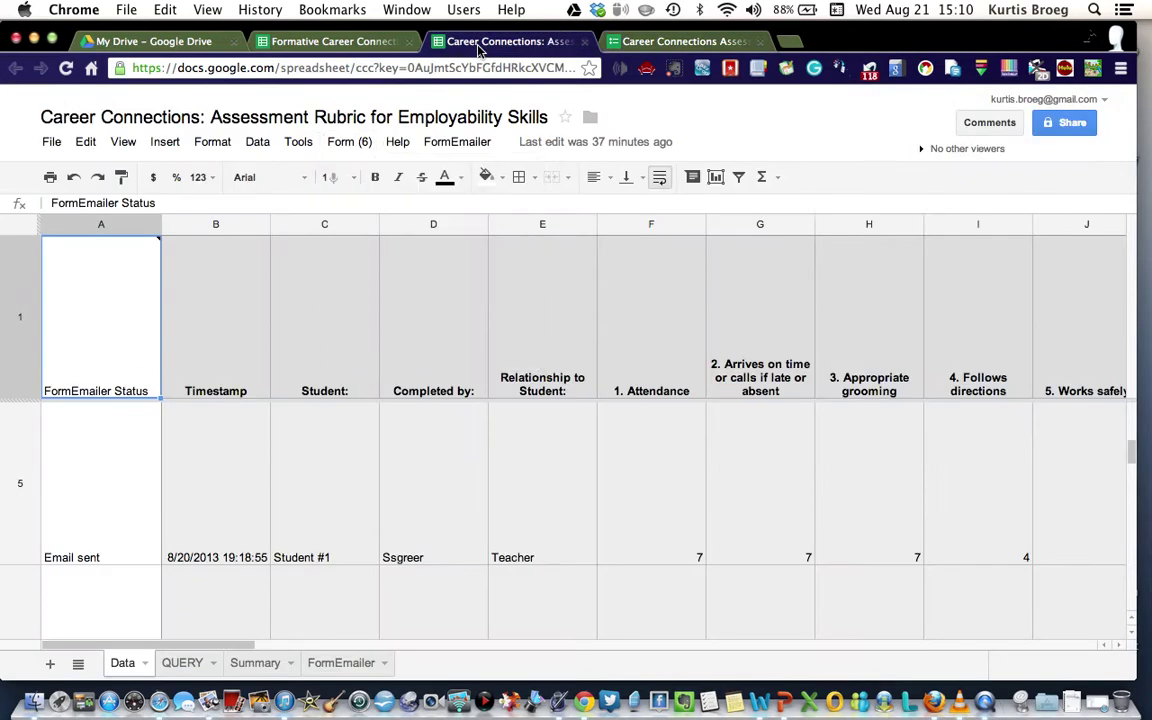
{"action": "left_click", "coordinate": [346, 143]}
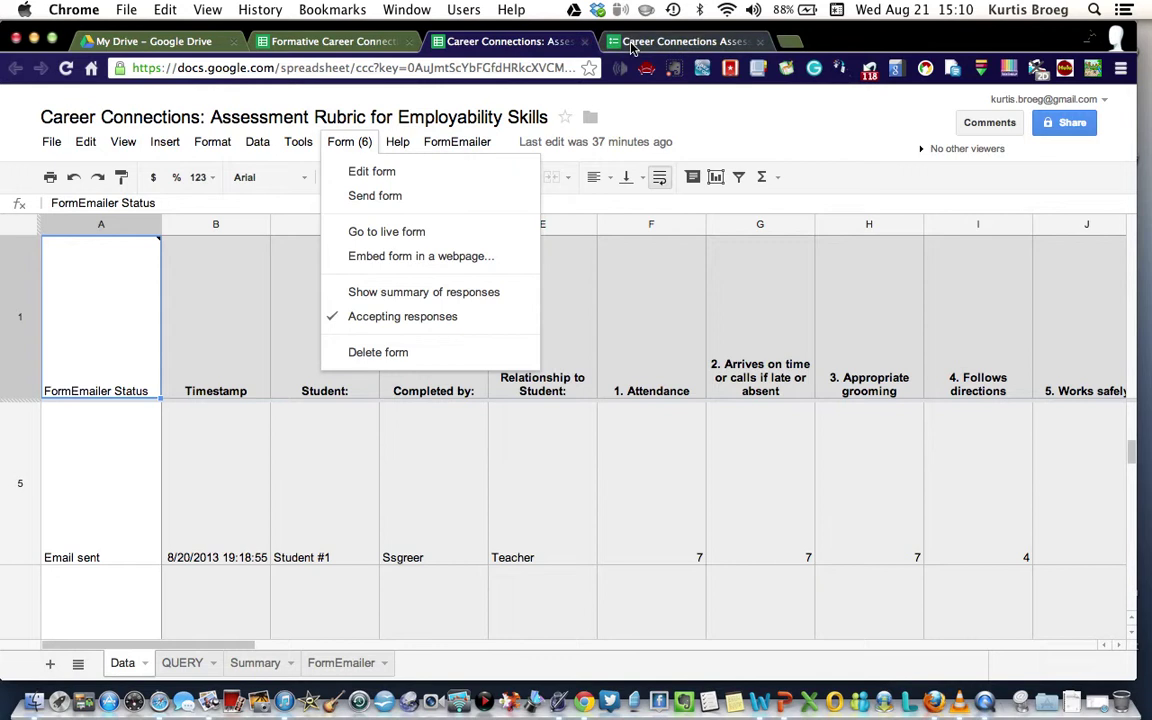
{"action": "left_click", "coordinate": [680, 41]}
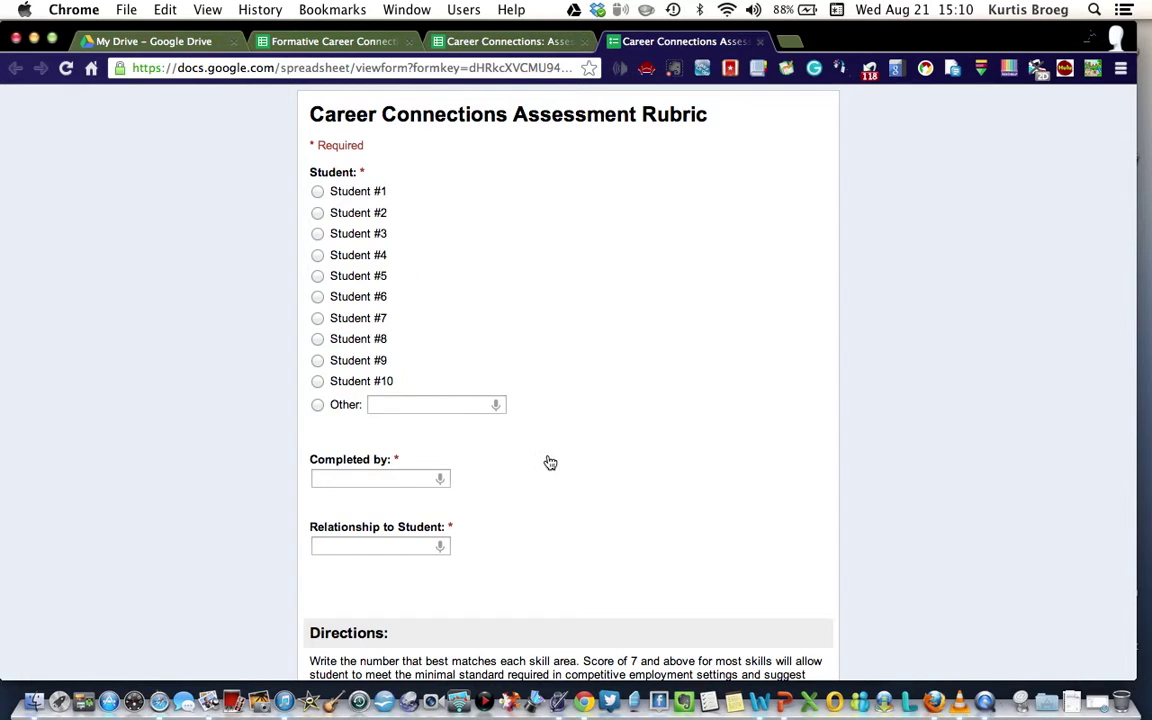
{"action": "scroll", "coordinate": [550, 462], "scroll_direction": "down", "scroll_amount": 5}
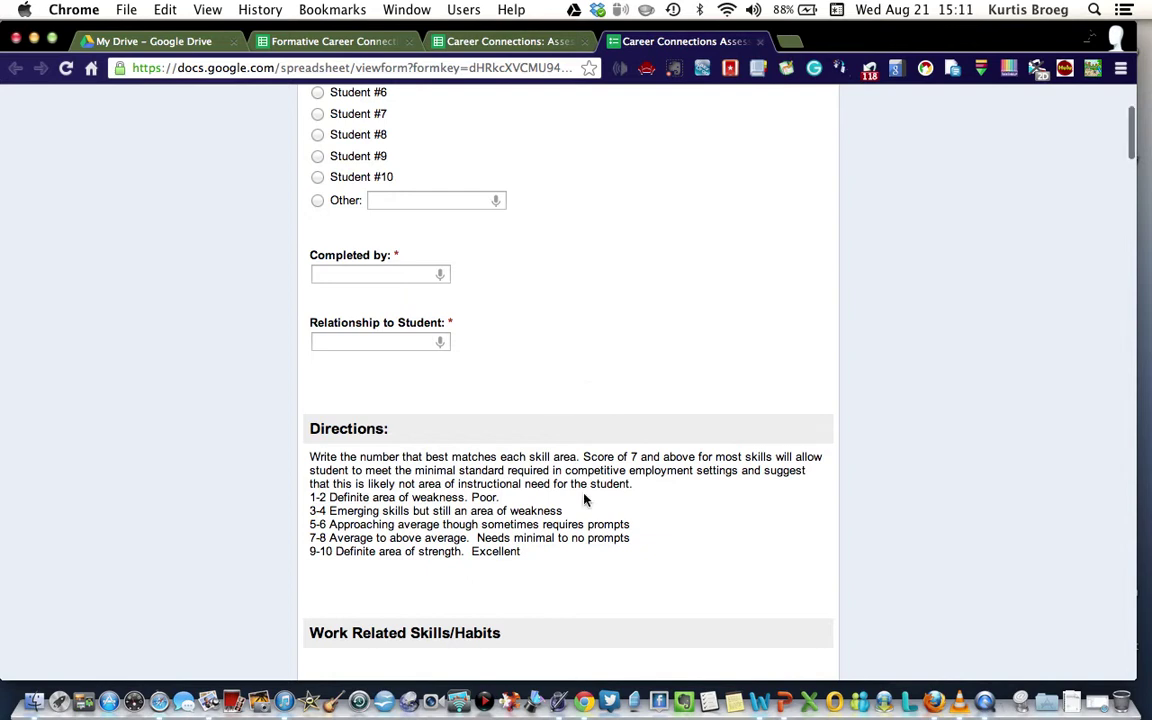
{"action": "scroll", "coordinate": [584, 437], "scroll_direction": "down", "scroll_amount": 2}
{"action": "scroll", "coordinate": [585, 494], "scroll_direction": "down", "scroll_amount": 5}
{"action": "scroll", "coordinate": [585, 500], "scroll_direction": "up", "scroll_amount": 10}
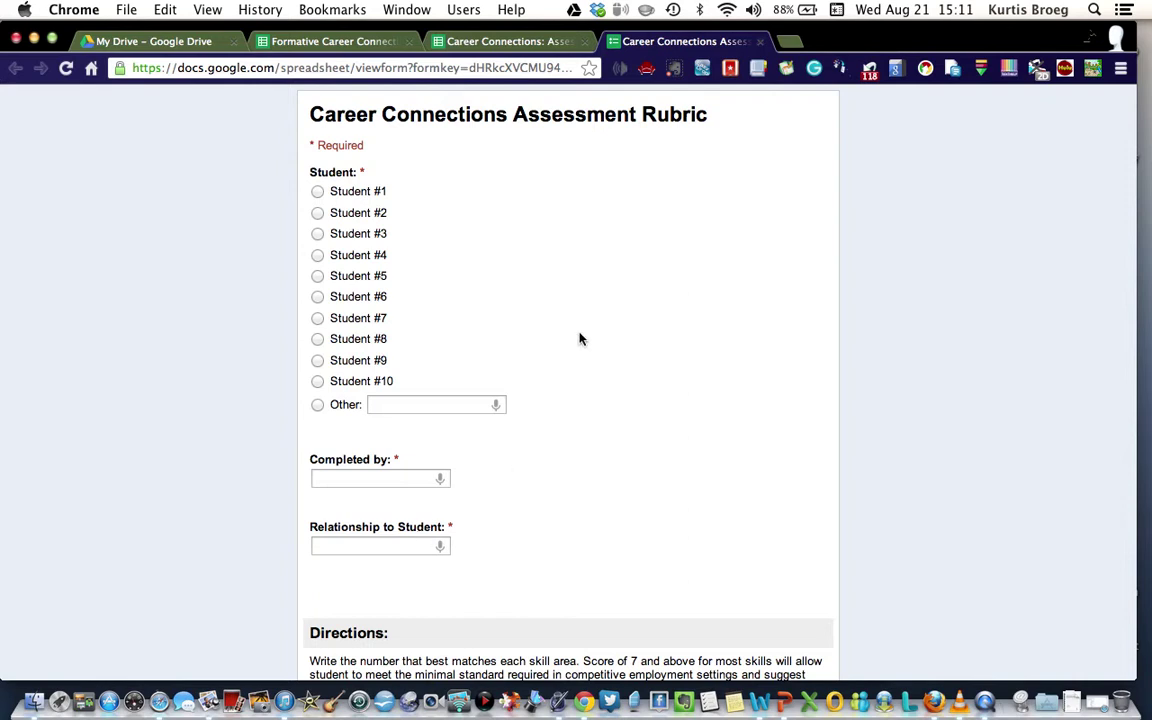
Examine the skill scores and percentages on the rubric spreadsheet's Summary sheet, and return to its Data sheet
{"action": "left_click", "coordinate": [508, 42]}
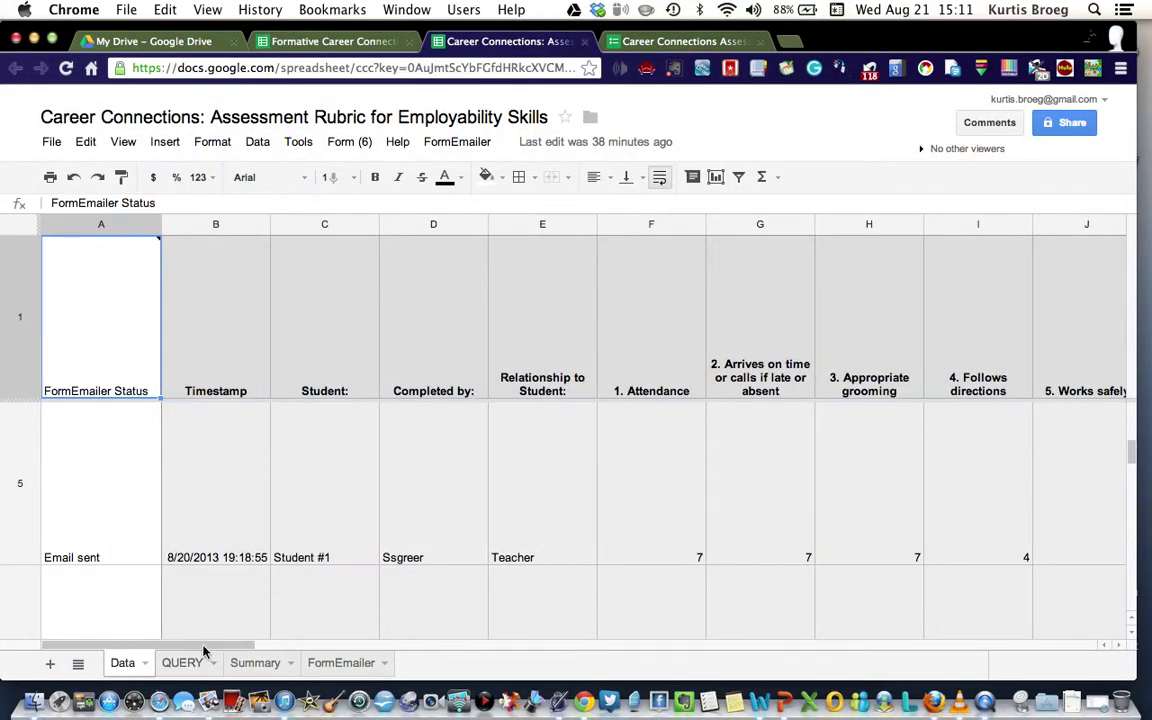
{"action": "left_click", "coordinate": [256, 664]}
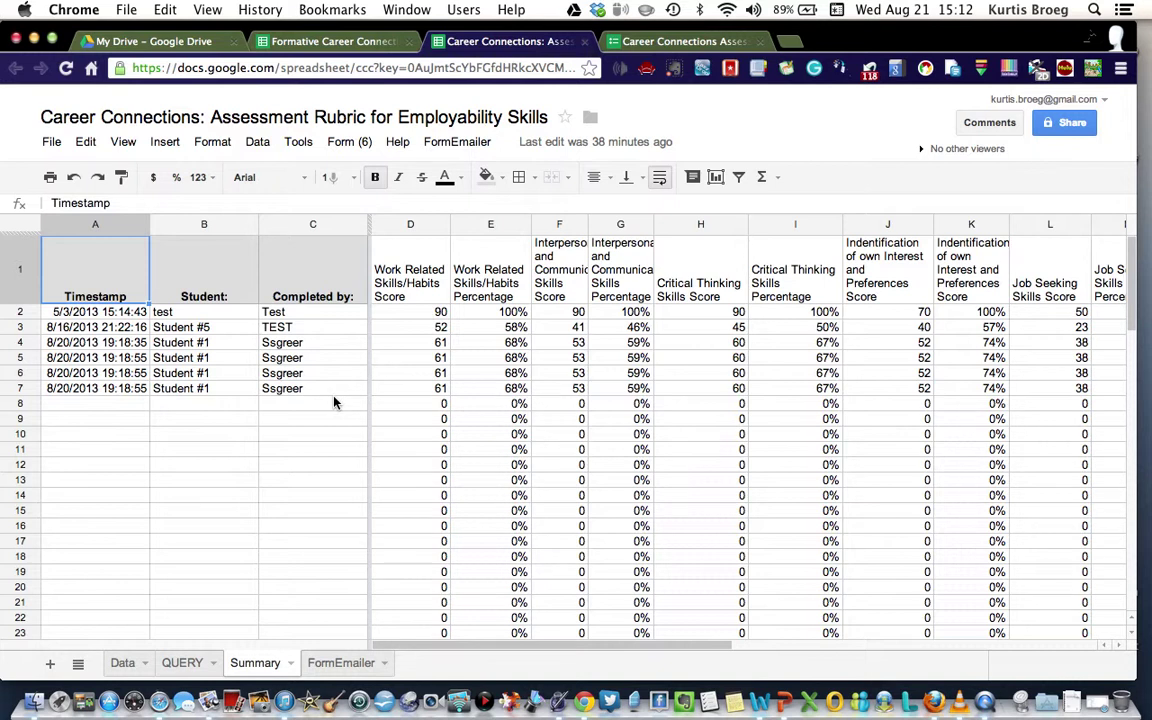
{"action": "left_click", "coordinate": [122, 664]}
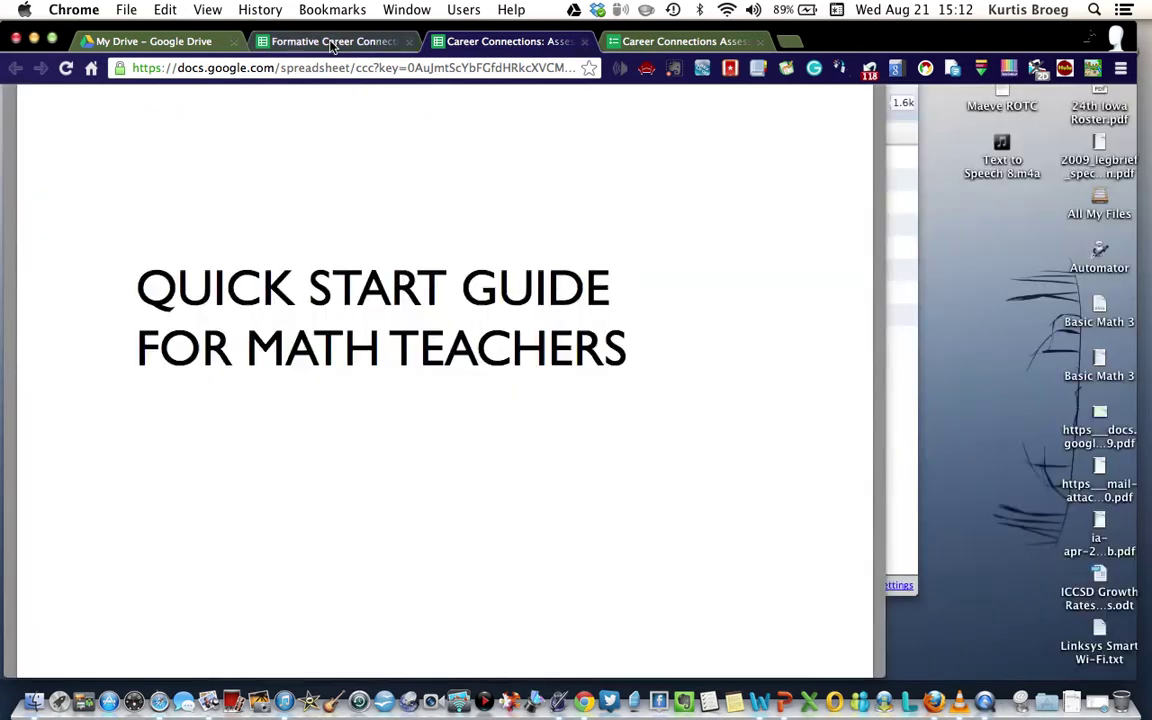
Go to the live form of the Formative Career Connections: Assessment Rubric for Employability Skills spreadsheet
{"action": "left_click", "coordinate": [333, 42]}
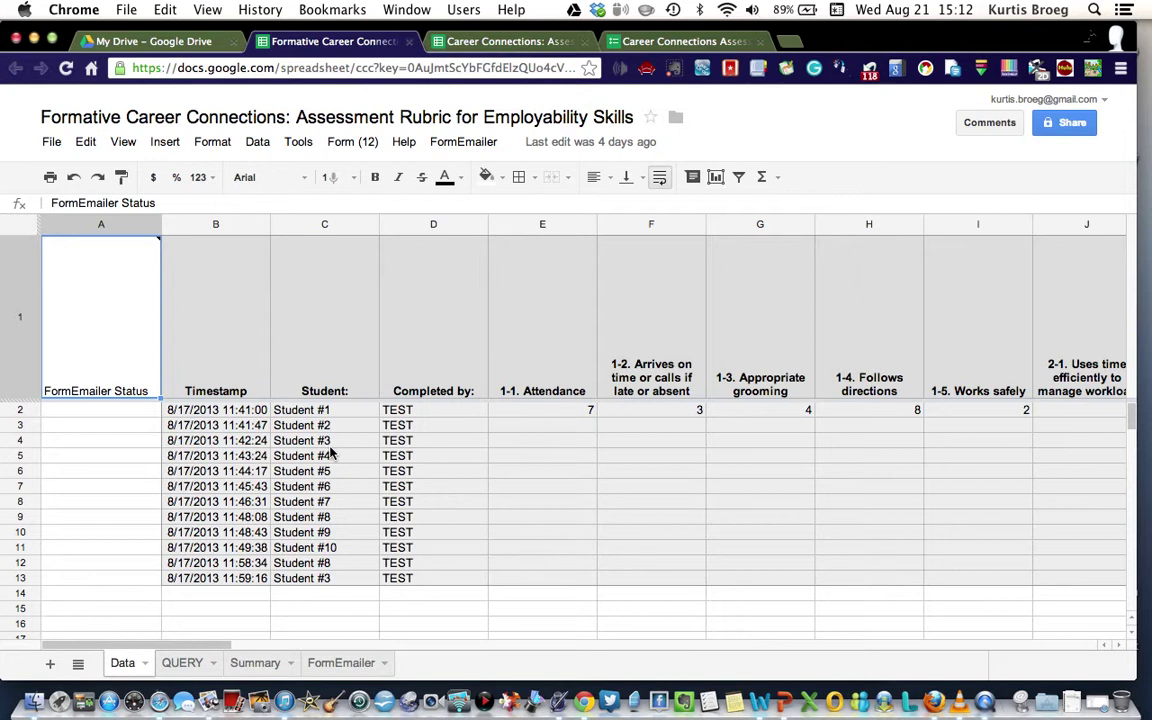
{"action": "left_click", "coordinate": [345, 147]}
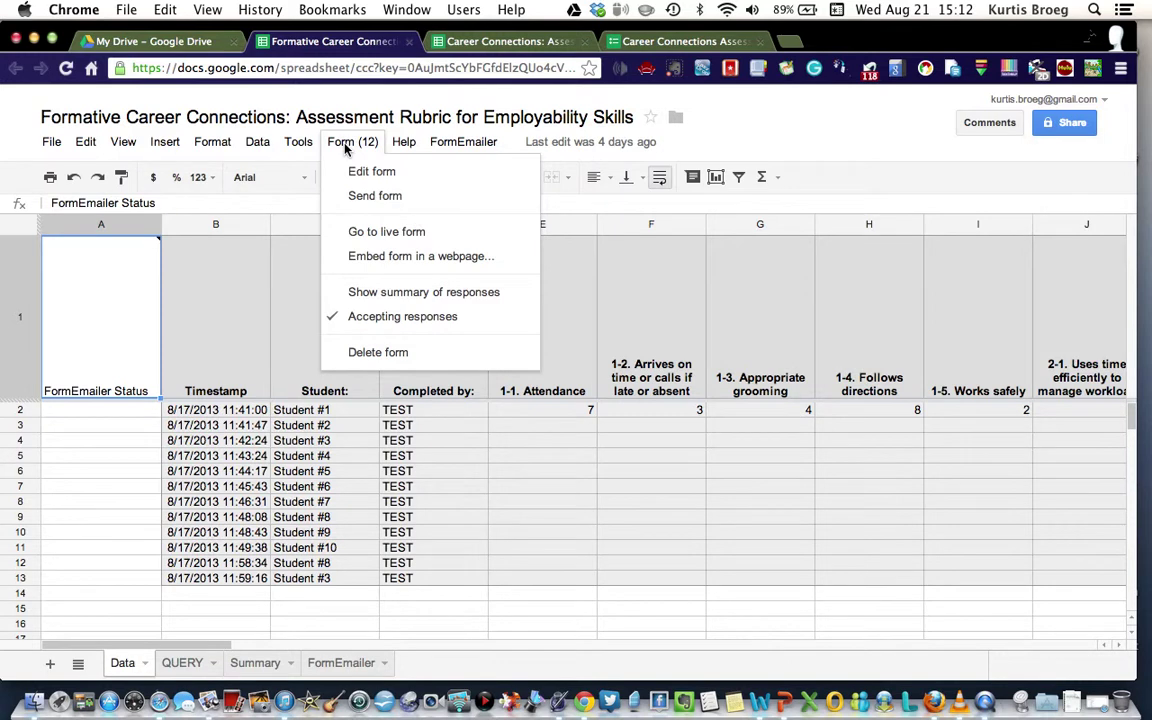
{"action": "left_click", "coordinate": [373, 233]}
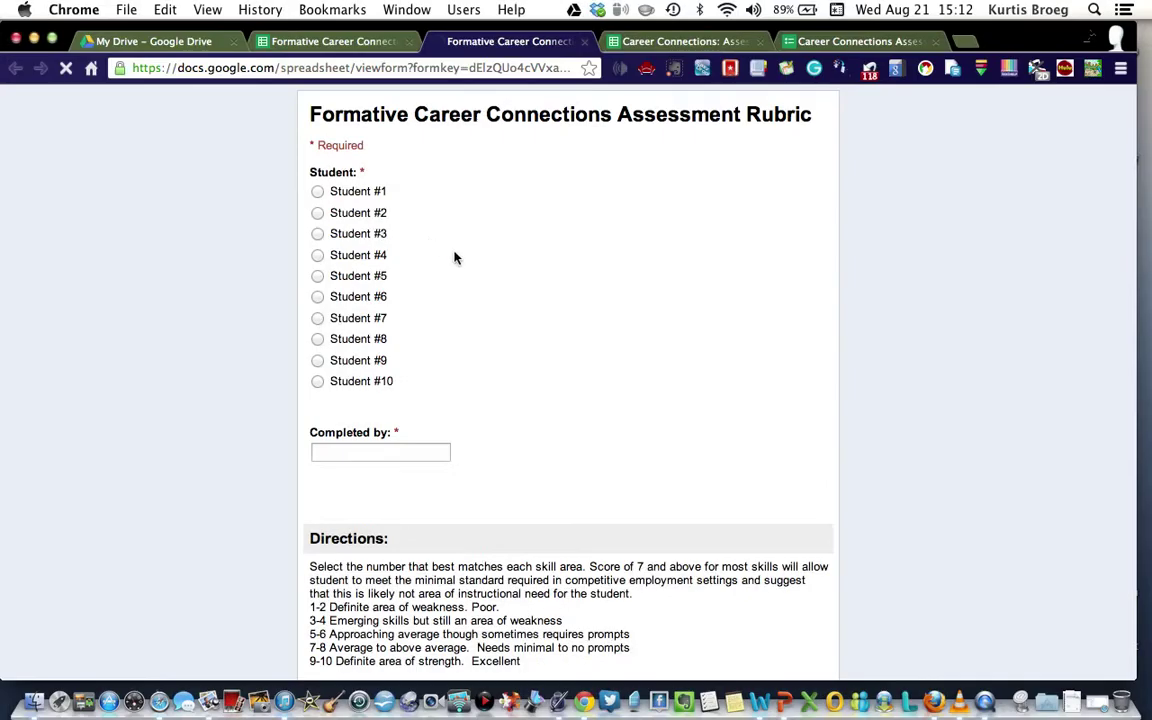
Choose Student #7, enter TEST as the person completing the form, and continue to the rating questions
{"action": "left_click", "coordinate": [318, 319]}
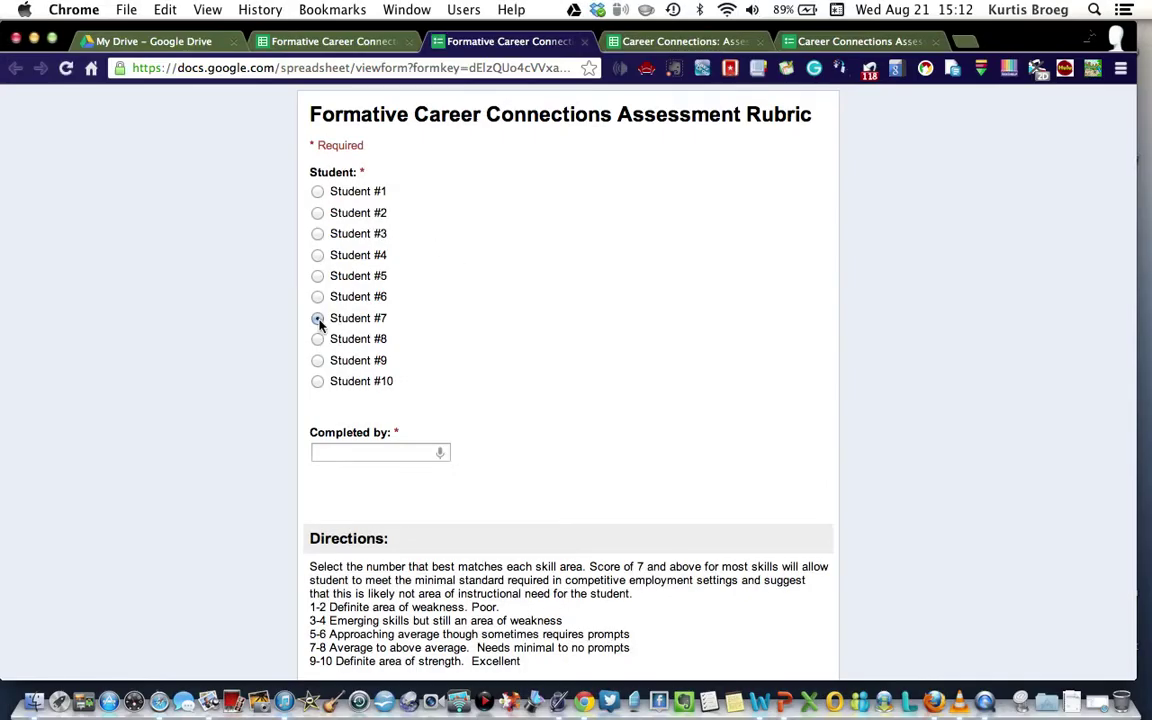
{"action": "left_click", "coordinate": [368, 452]}
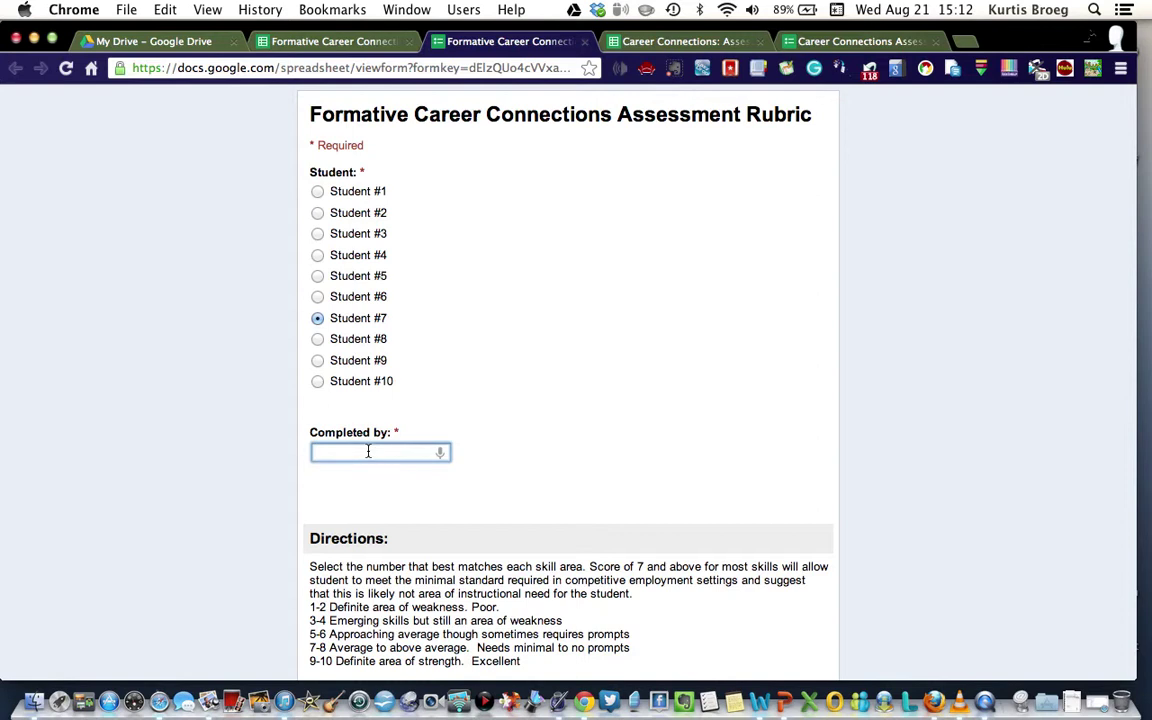
{"action": "type", "text": "Test"}
{"action": "left_click", "coordinate": [358, 475]}
{"action": "scroll", "coordinate": [443, 474], "scroll_direction": "down", "scroll_amount": 1}
{"action": "scroll", "coordinate": [443, 474], "scroll_direction": "down", "scroll_amount": 3}
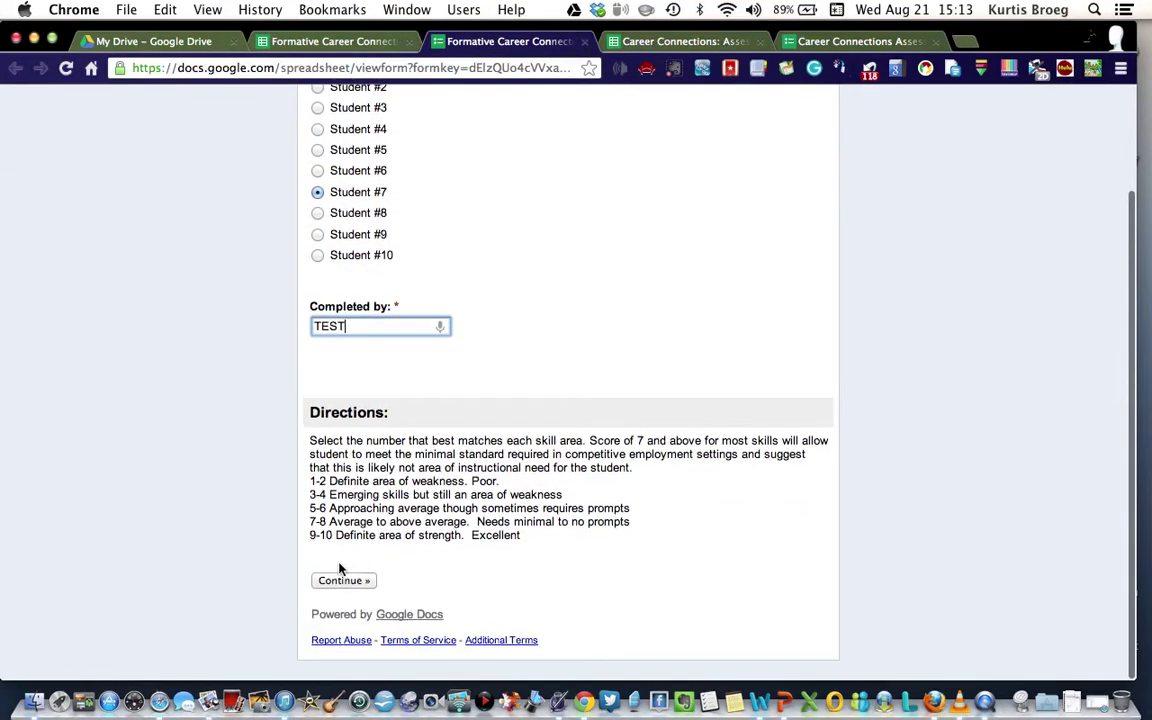
{"action": "left_click", "coordinate": [358, 582]}
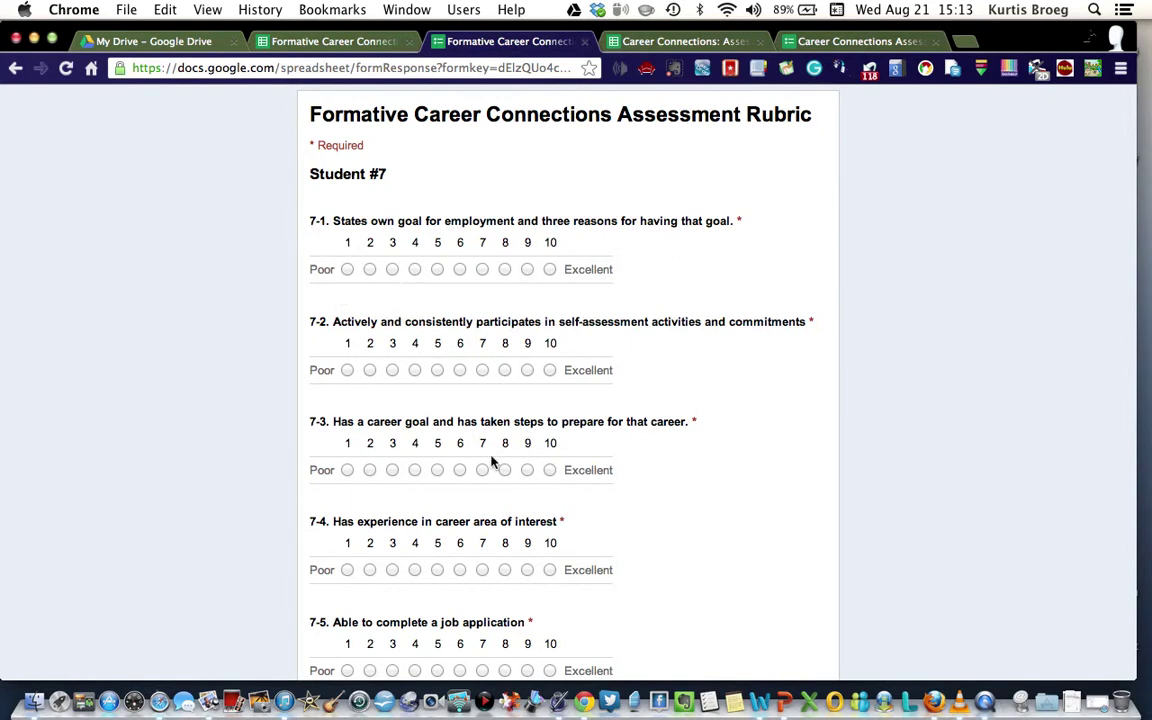
Rate questions 7-1 to 7-5 as 7, 6, 4, 4 and 8, and submit the response without comments
{"action": "scroll", "coordinate": [491, 461], "scroll_direction": "down", "scroll_amount": 3}
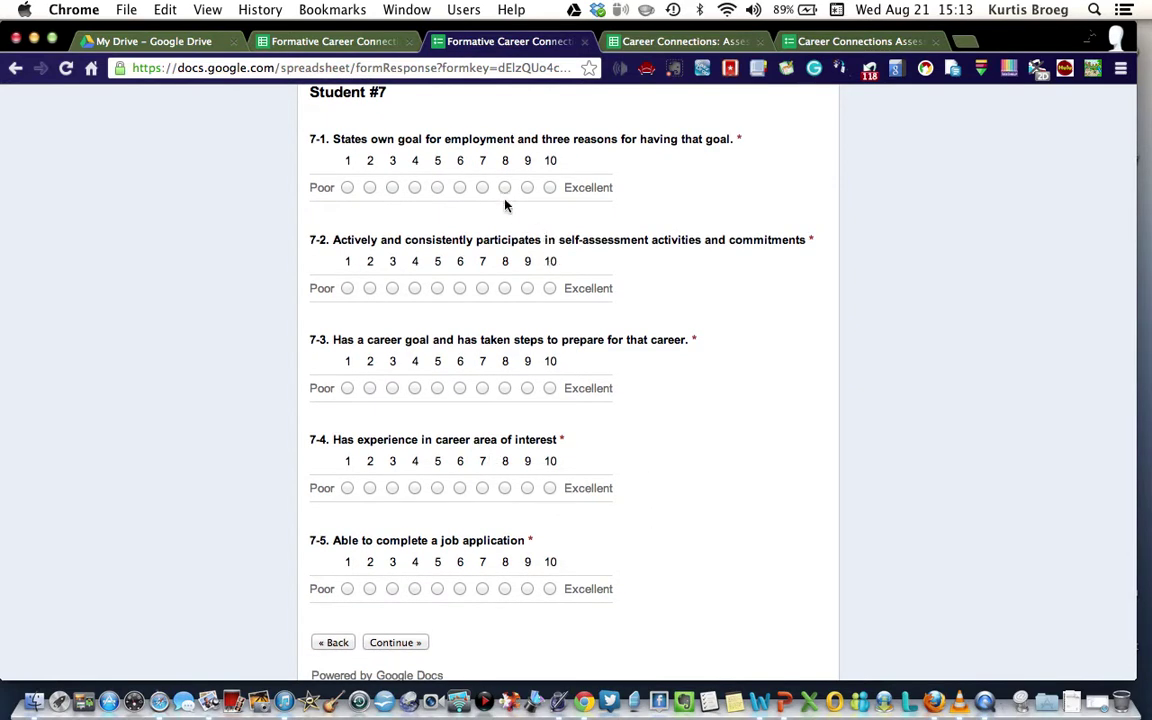
{"action": "left_click", "coordinate": [482, 188]}
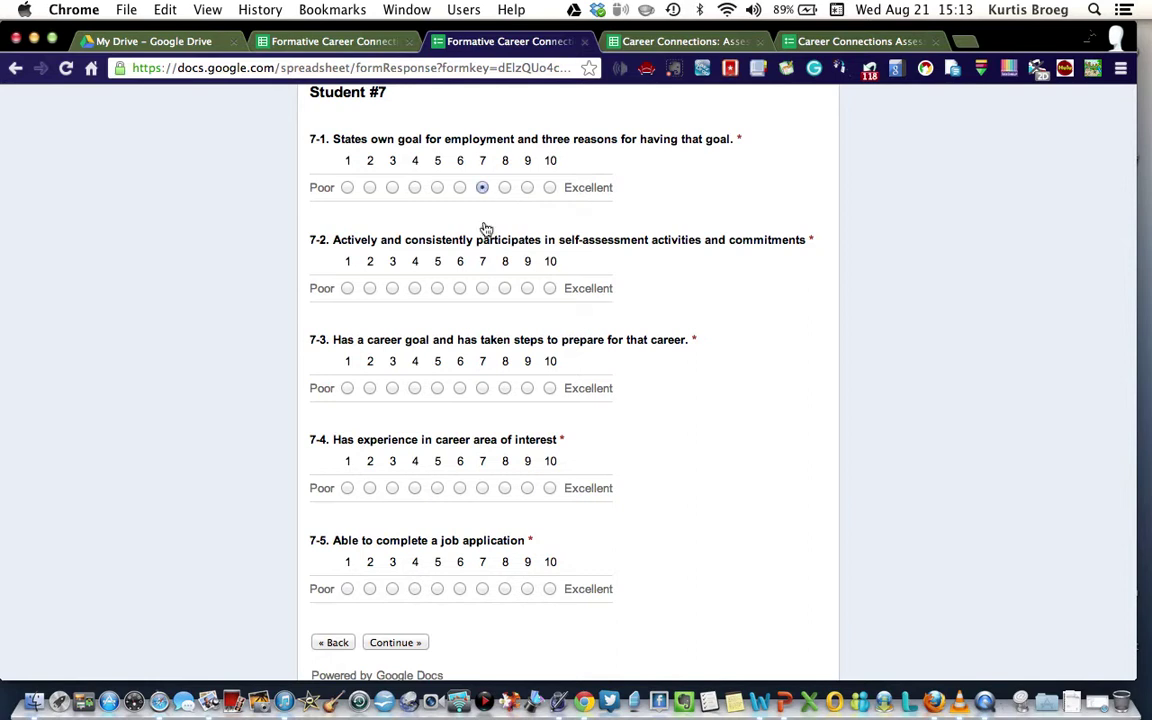
{"action": "left_click", "coordinate": [460, 289]}
{"action": "left_click", "coordinate": [415, 389]}
{"action": "left_click", "coordinate": [415, 489]}
{"action": "left_click", "coordinate": [505, 589]}
{"action": "left_click", "coordinate": [414, 646]}
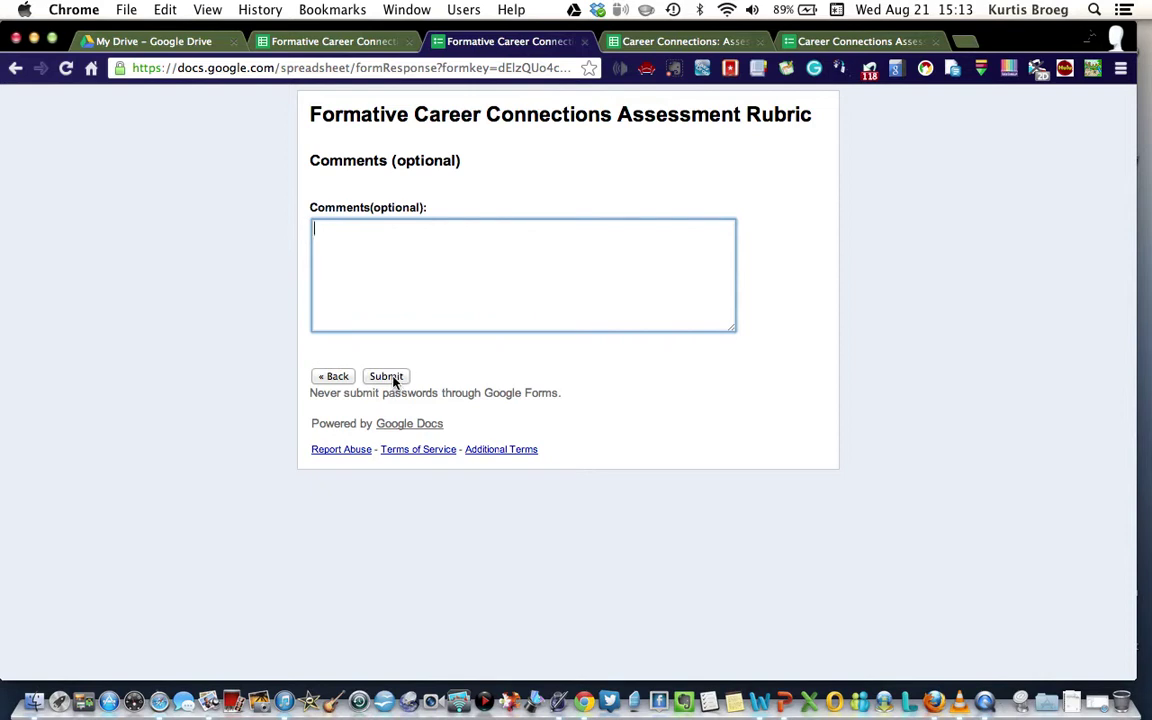
{"action": "left_click", "coordinate": [386, 377]}
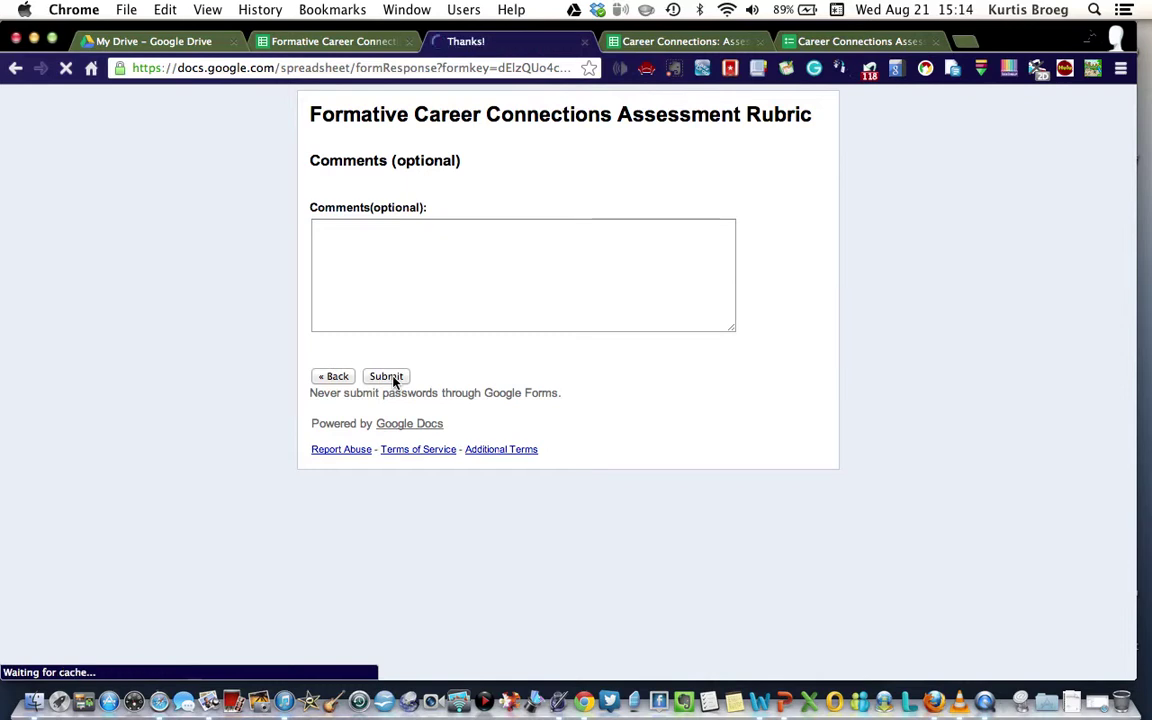
{"action": "left_click", "coordinate": [464, 244]}
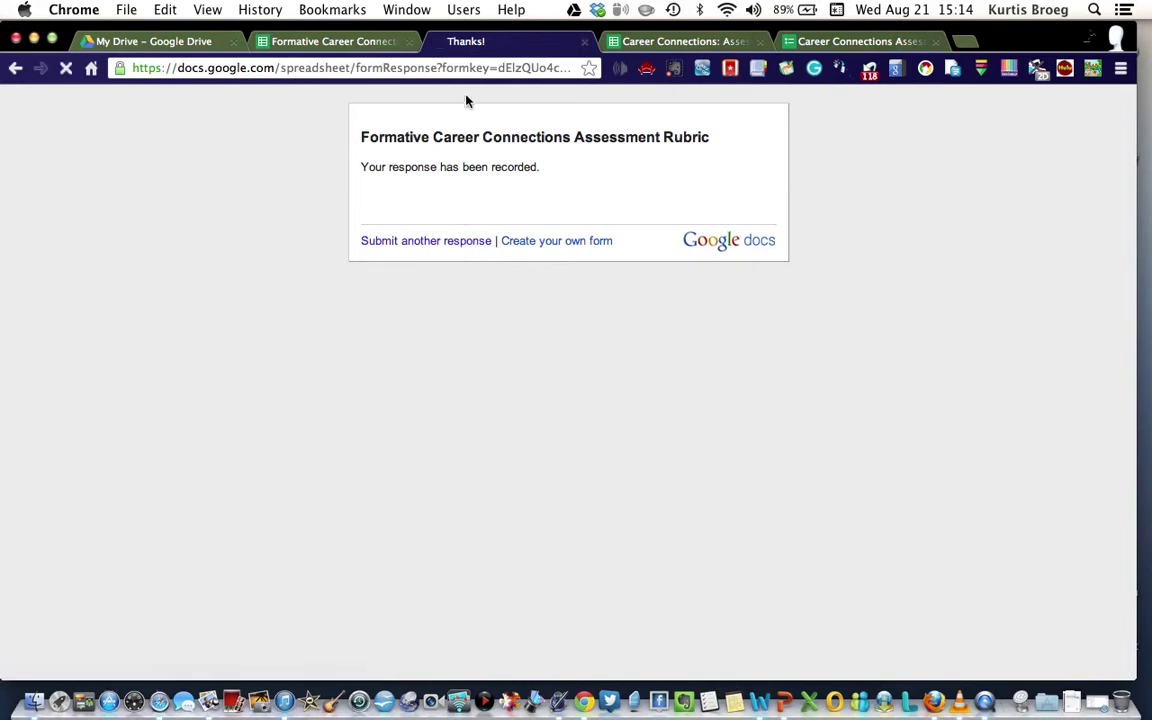
Show the formative spreadsheet's Summary sheet and turn its column filter off and on again
{"action": "left_click", "coordinate": [368, 46]}
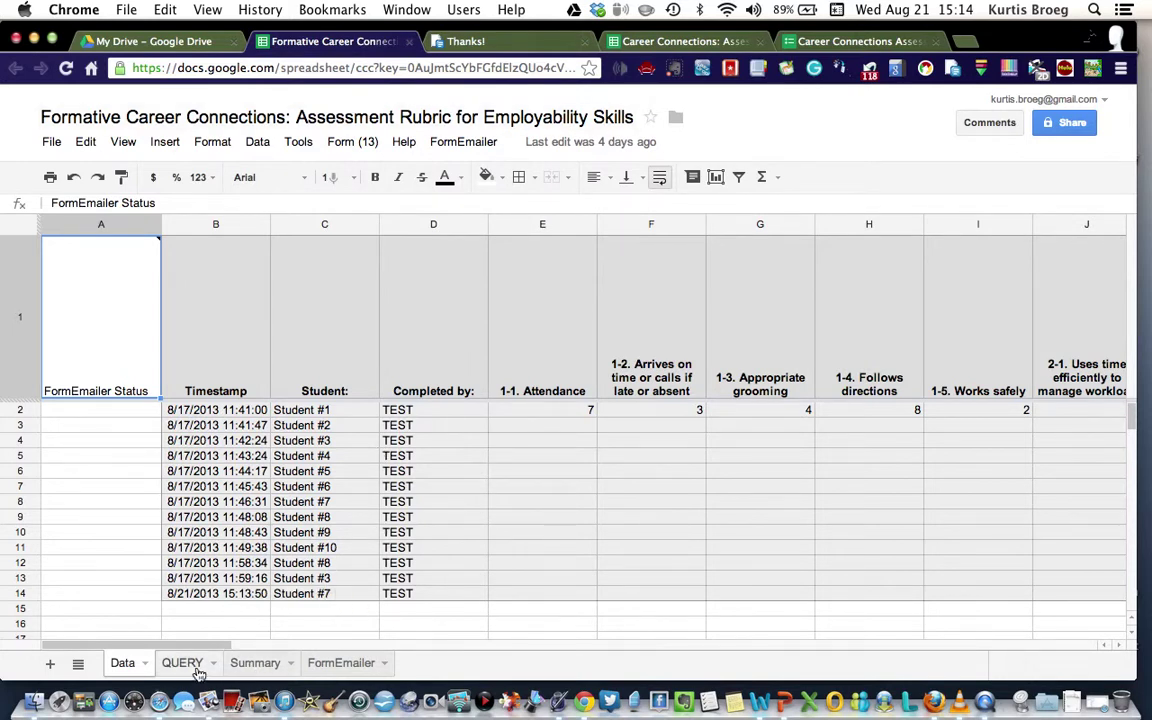
{"action": "left_click", "coordinate": [256, 663]}
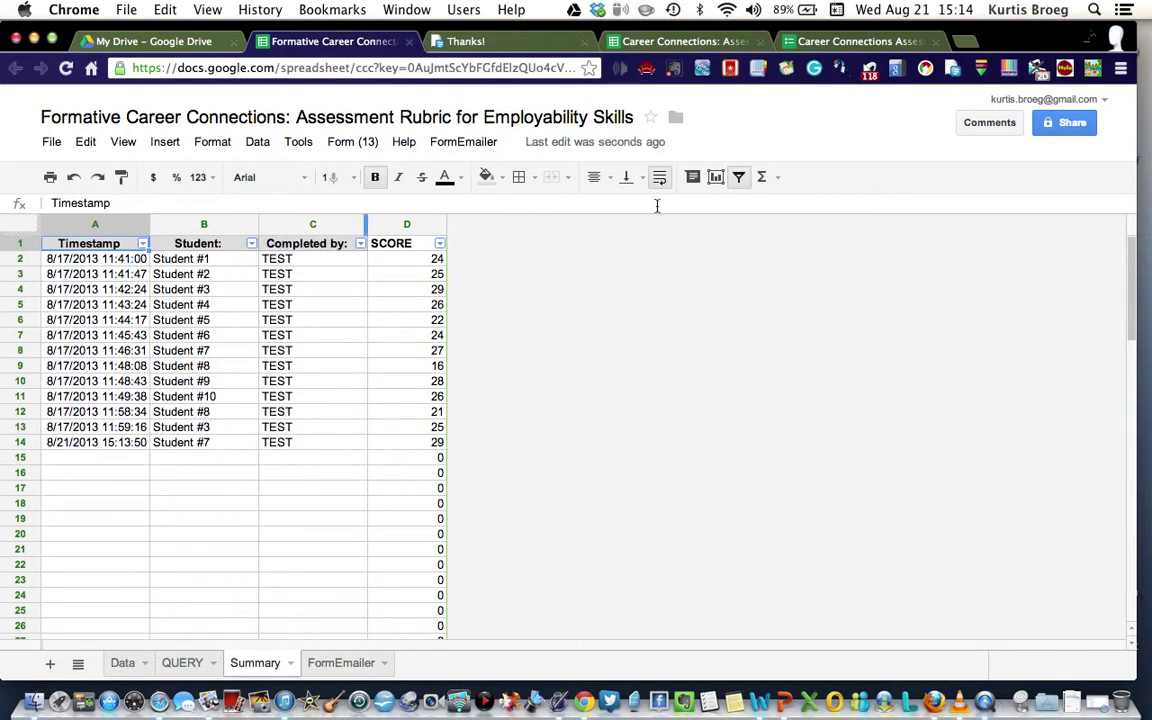
{"action": "left_click", "coordinate": [740, 180]}
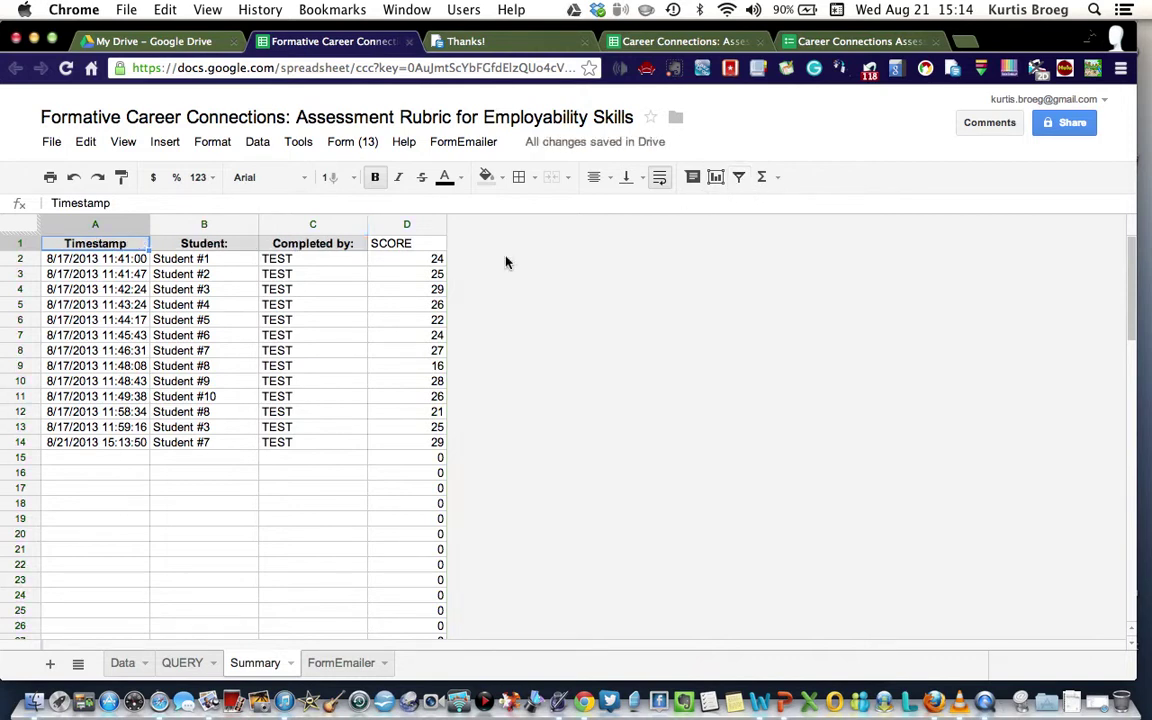
{"action": "left_click", "coordinate": [740, 180]}
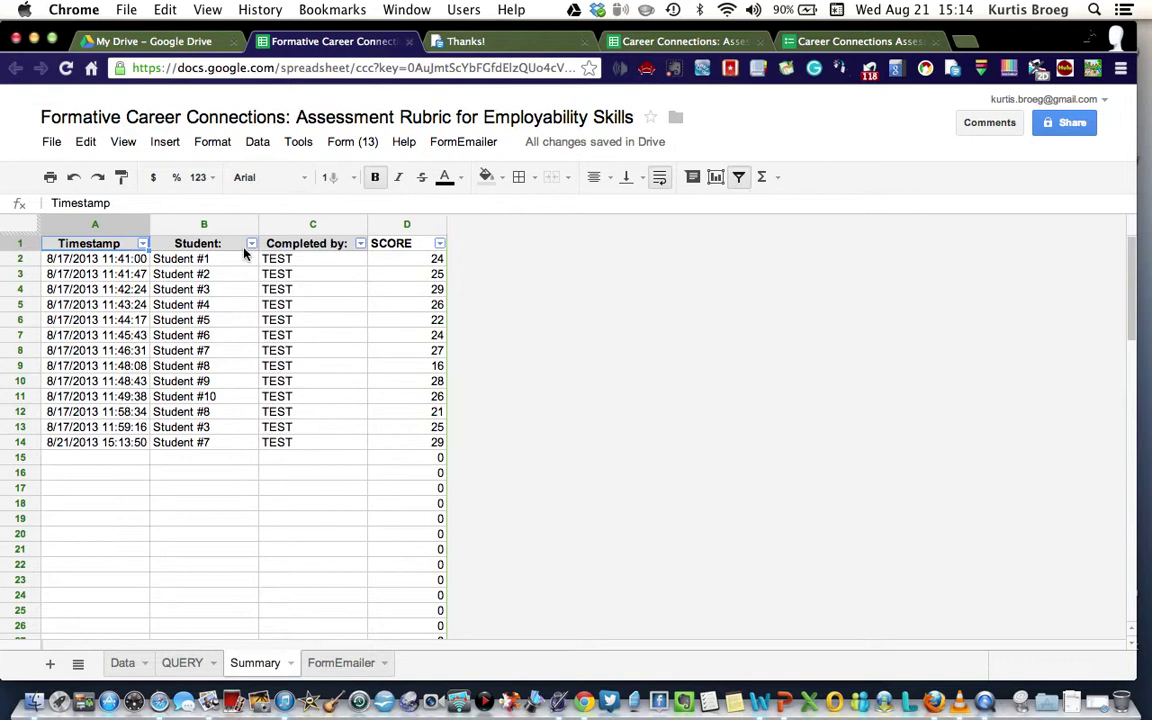
Filter the Student column to show only Student #7, excluding the blanks and Students #1 to #6 and #8 to #10
{"action": "left_click", "coordinate": [252, 244]}
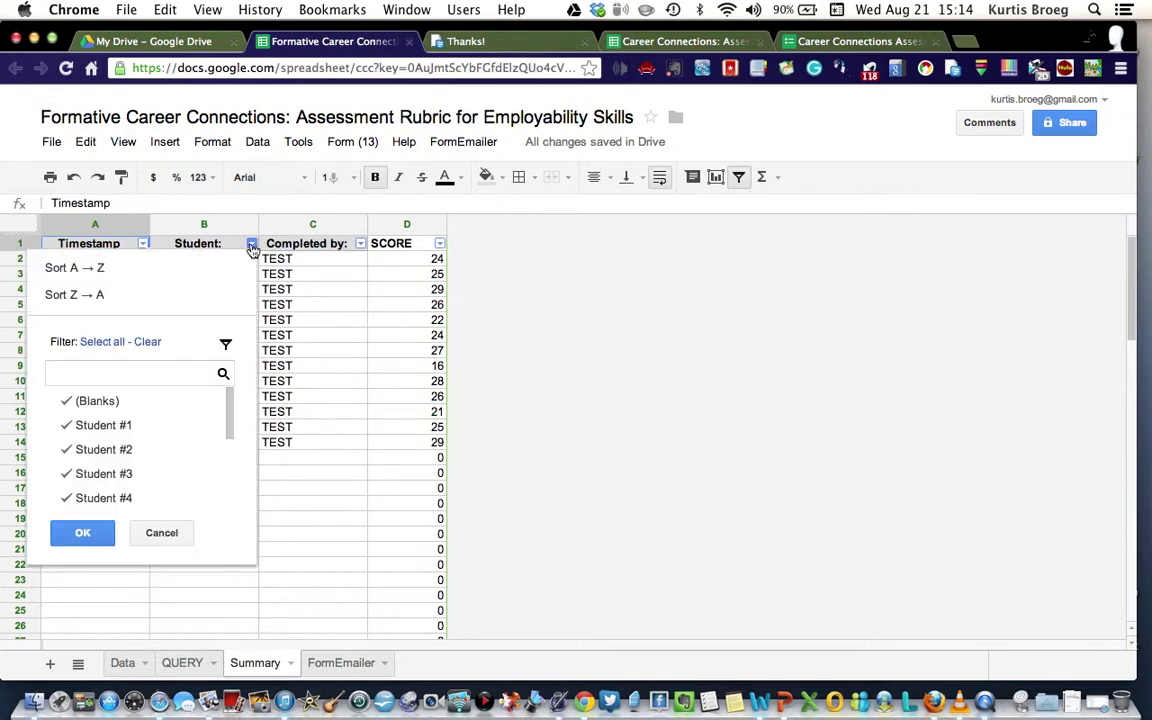
{"action": "left_click", "coordinate": [67, 411]}
{"action": "left_click", "coordinate": [67, 425]}
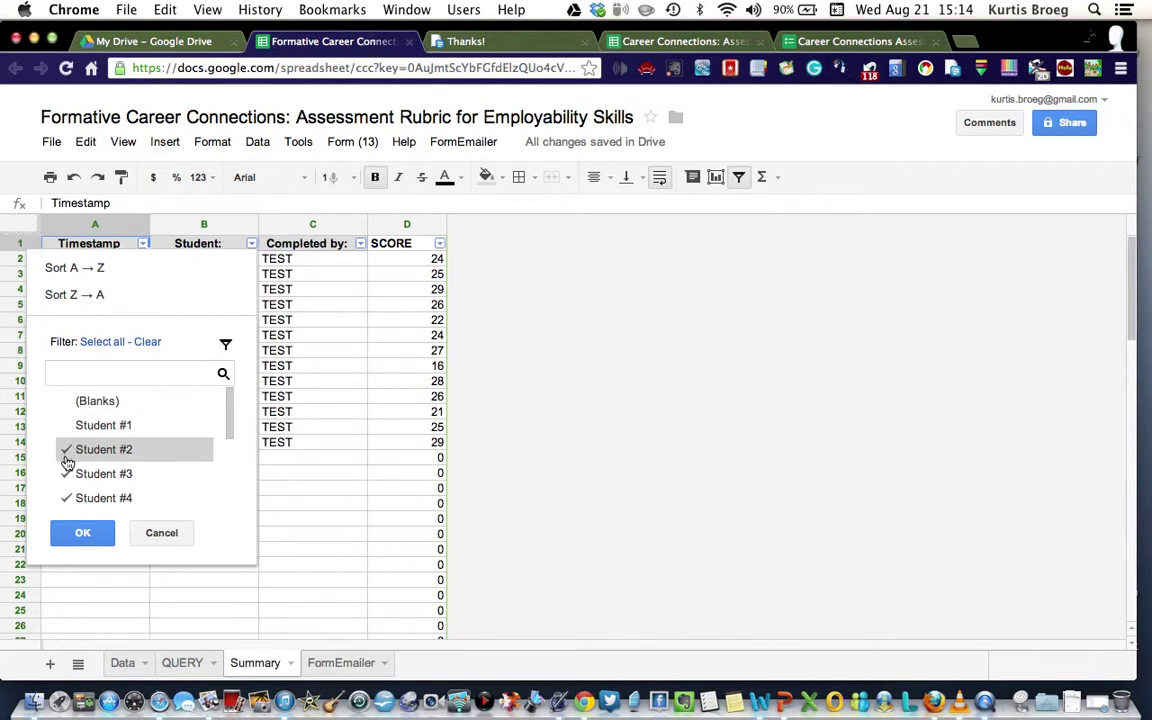
{"action": "left_click", "coordinate": [65, 453]}
{"action": "left_click", "coordinate": [64, 498]}
{"action": "scroll", "coordinate": [155, 465], "scroll_direction": "down", "scroll_amount": 3}
{"action": "scroll", "coordinate": [155, 465], "scroll_direction": "down", "scroll_amount": 2}
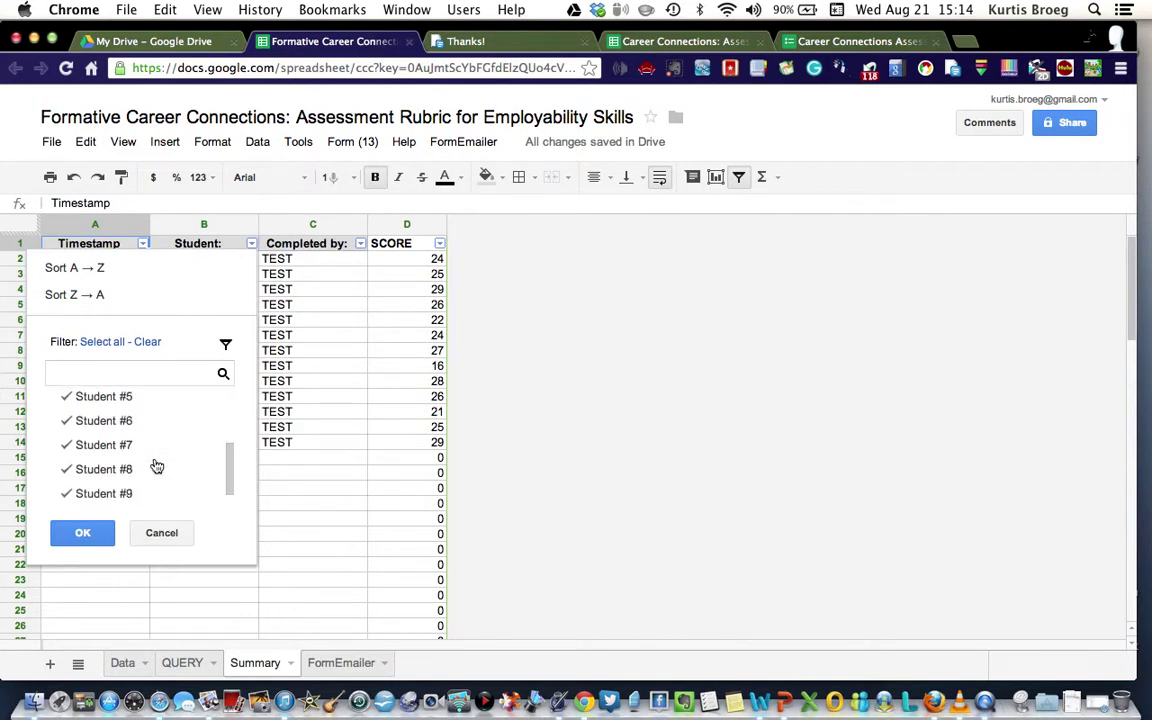
{"action": "left_click", "coordinate": [73, 398]}
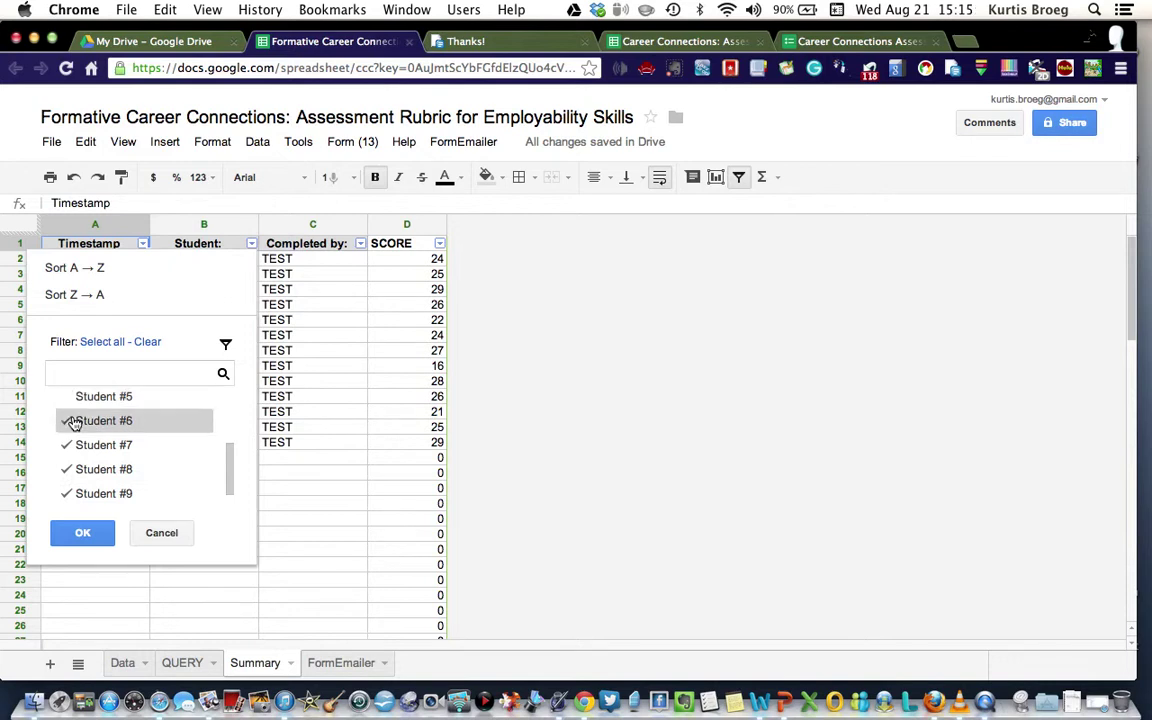
{"action": "left_click", "coordinate": [72, 420]}
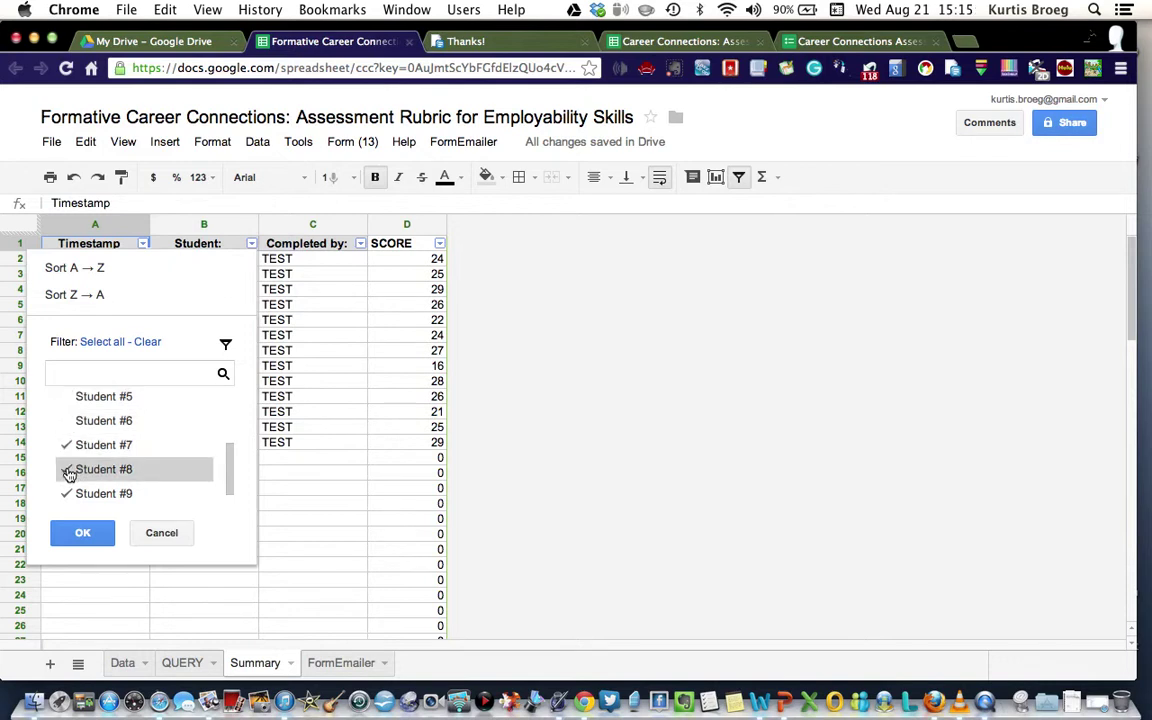
{"action": "left_click", "coordinate": [69, 470]}
{"action": "left_click", "coordinate": [69, 494]}
{"action": "scroll", "coordinate": [158, 477], "scroll_direction": "down", "scroll_amount": 1}
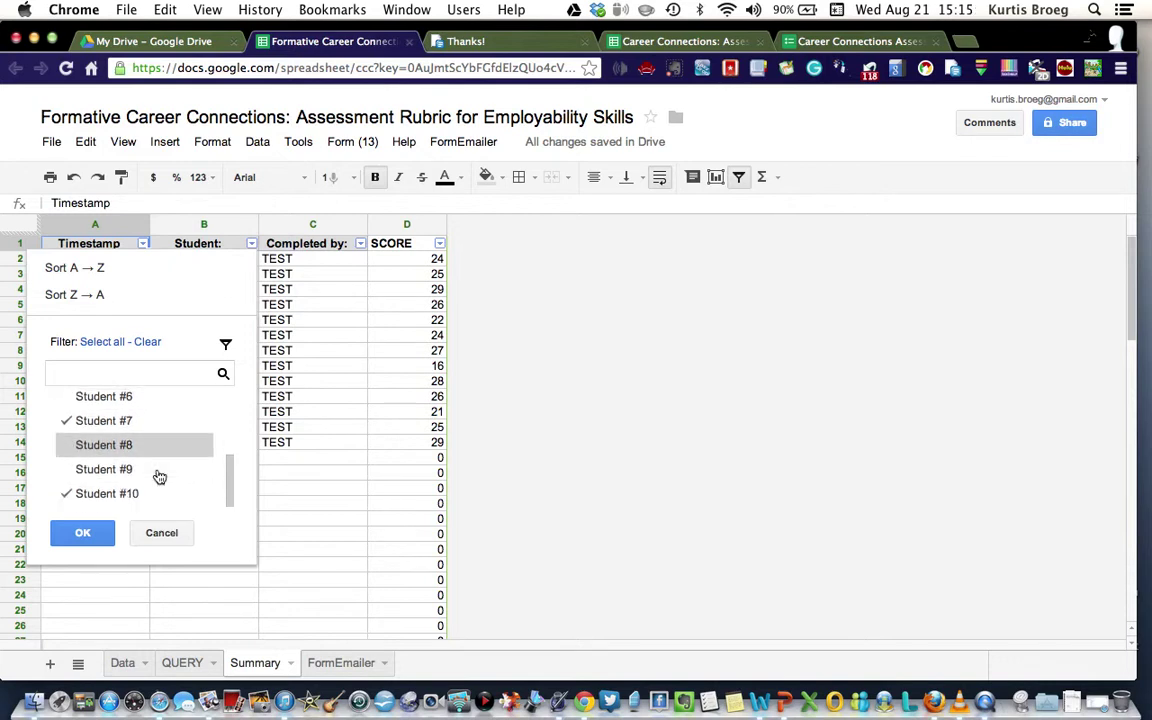
{"action": "left_click", "coordinate": [68, 497]}
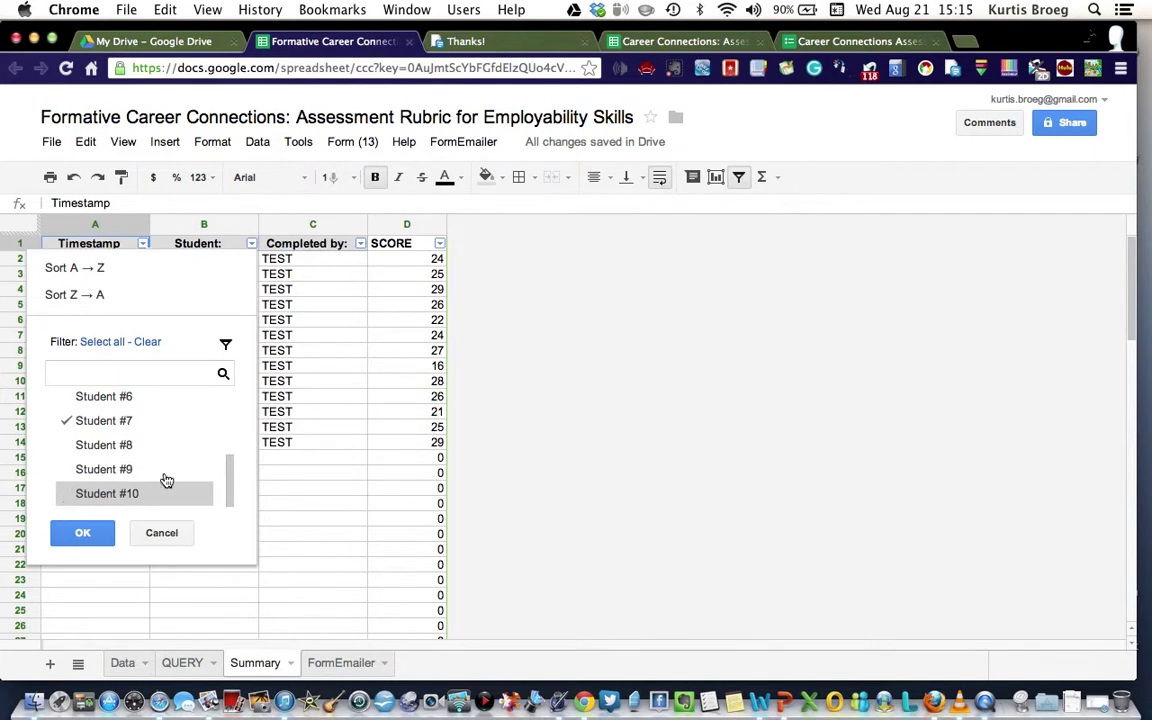
{"action": "left_click", "coordinate": [93, 540]}
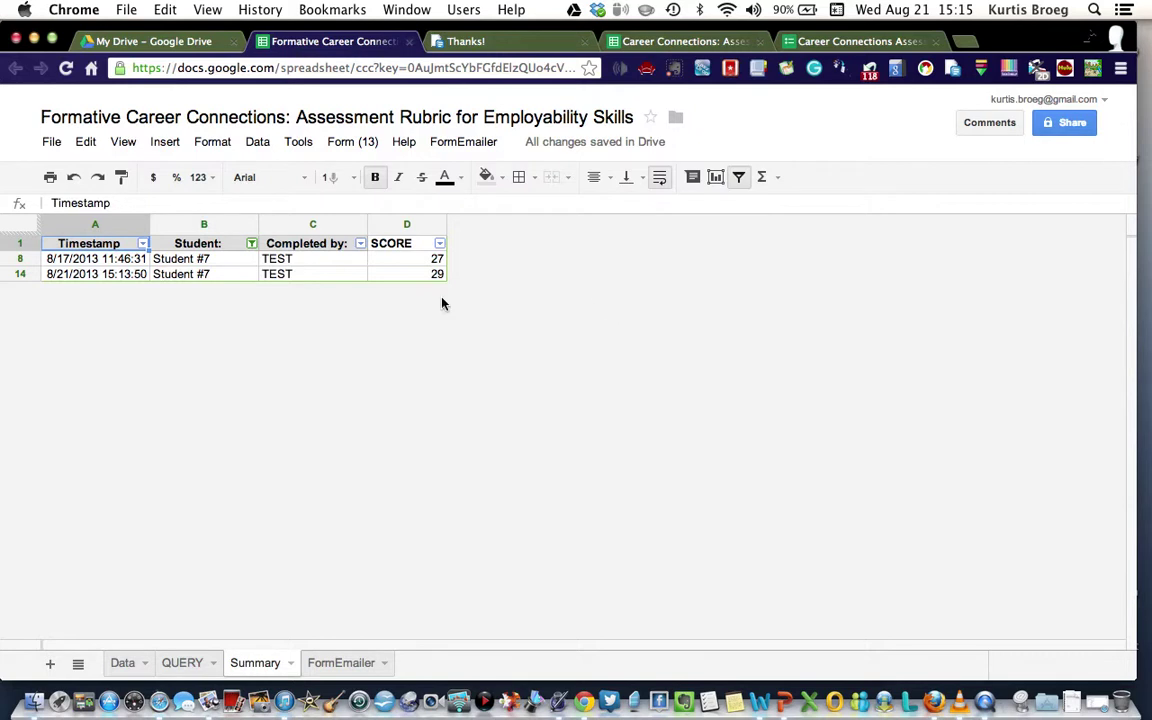
Open the formative rubric form for editing, examine its directions and the rating questions for Students #1 to #5, and close the editor
{"action": "left_click", "coordinate": [347, 149]}
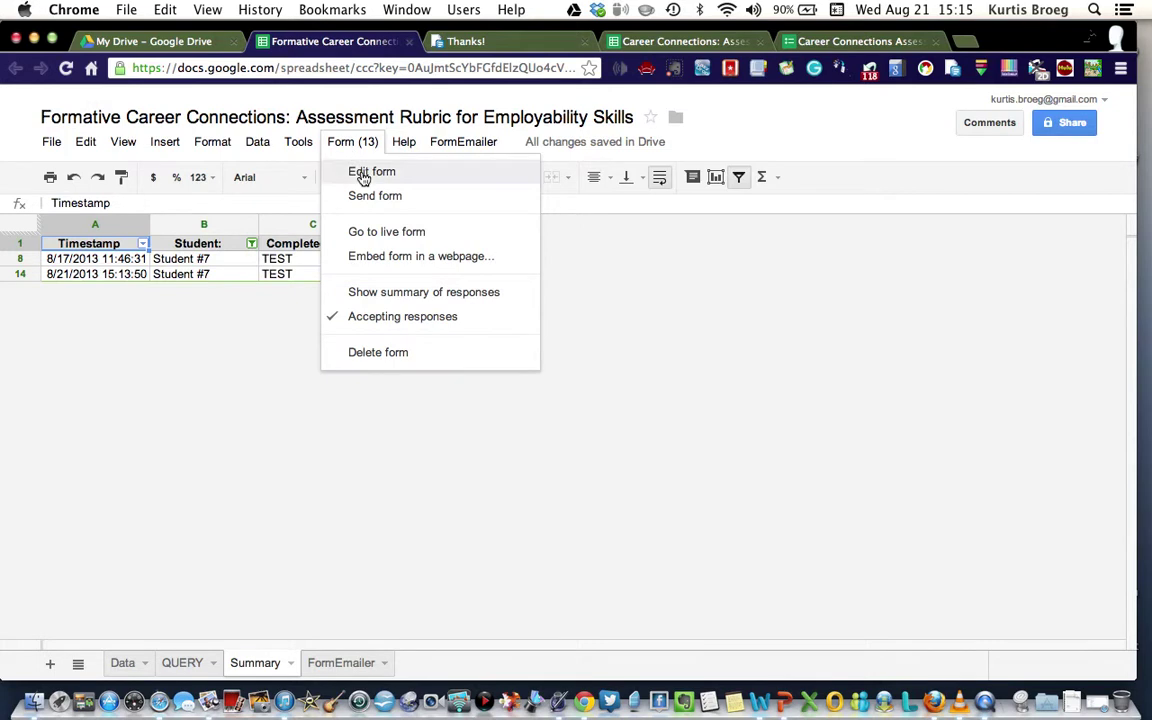
{"action": "left_click", "coordinate": [363, 174]}
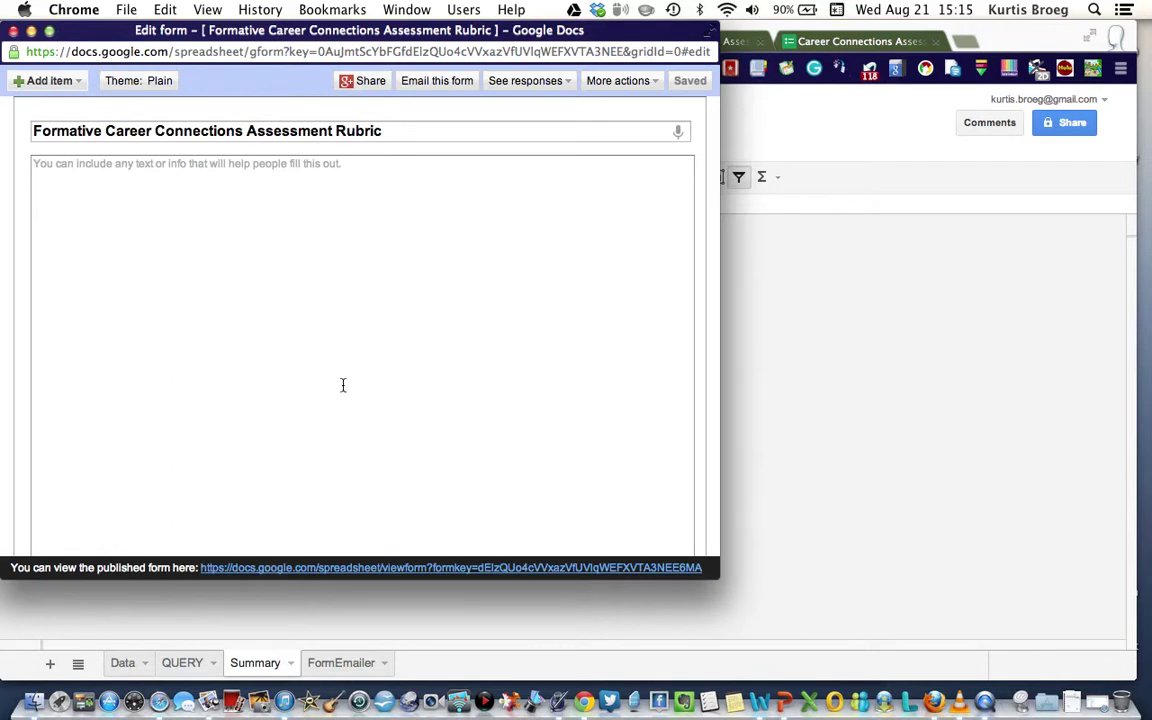
{"action": "scroll", "coordinate": [401, 350], "scroll_direction": "down", "scroll_amount": 3}
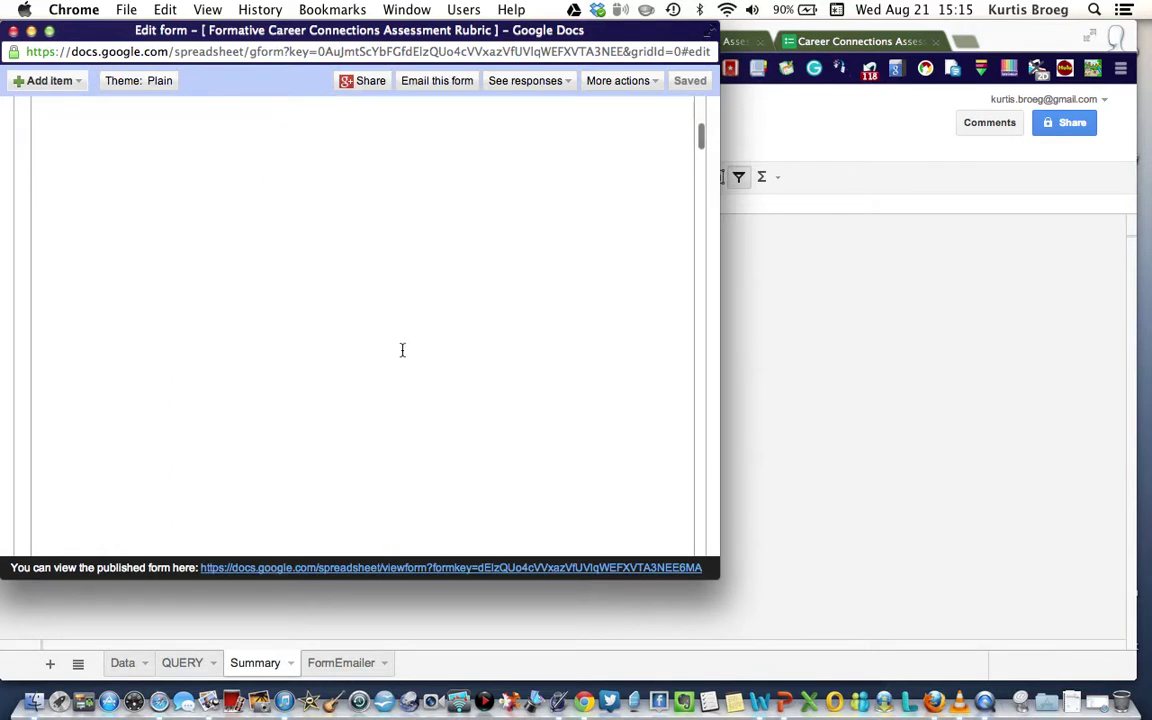
{"action": "scroll", "coordinate": [402, 350], "scroll_direction": "down", "scroll_amount": 15}
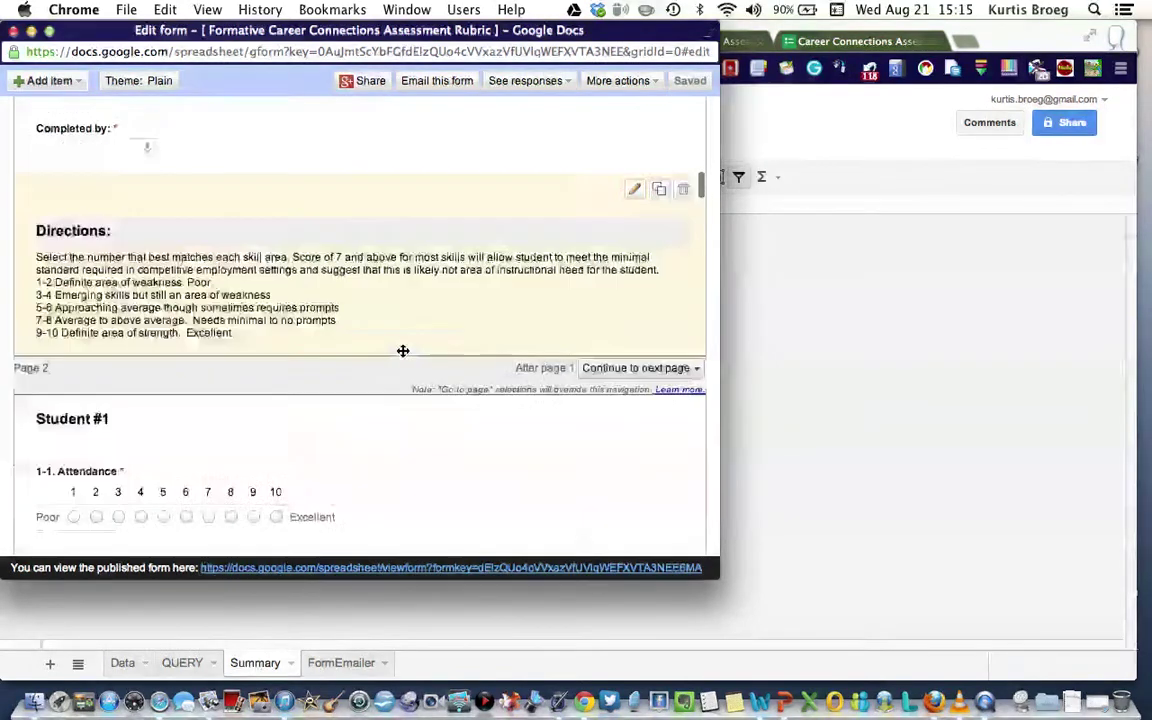
{"action": "scroll", "coordinate": [402, 350], "scroll_direction": "down", "scroll_amount": 3}
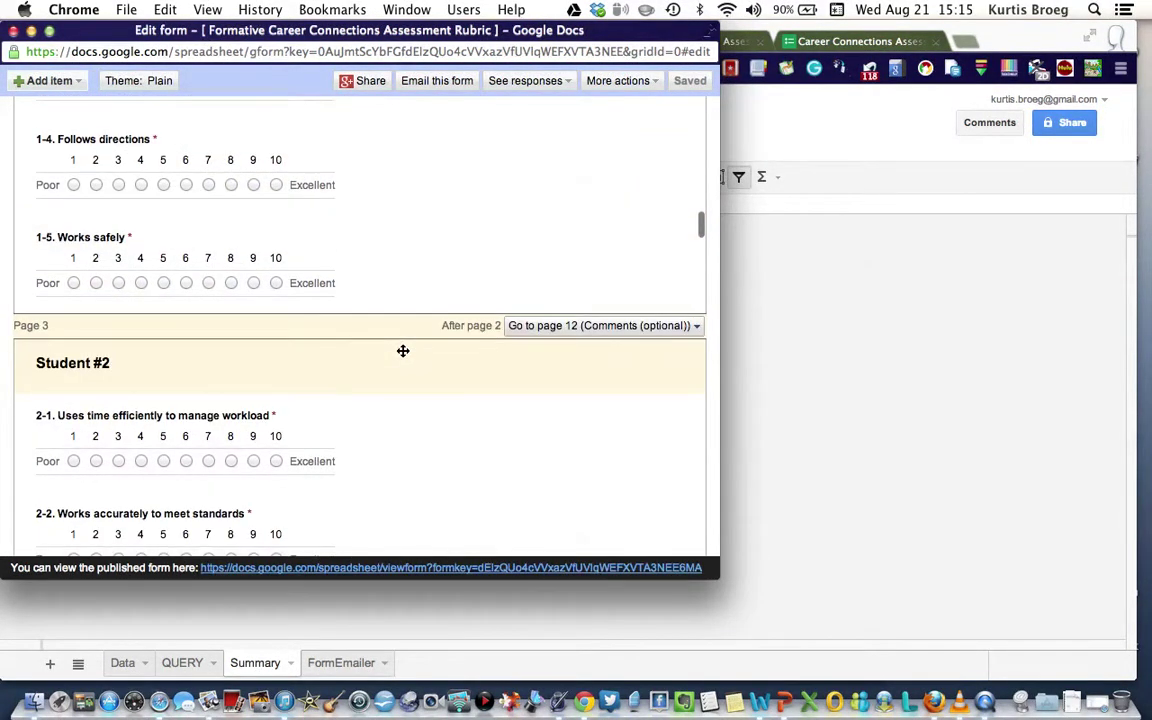
{"action": "scroll", "coordinate": [402, 350], "scroll_direction": "down", "scroll_amount": 1}
{"action": "scroll", "coordinate": [402, 350], "scroll_direction": "down", "scroll_amount": 10}
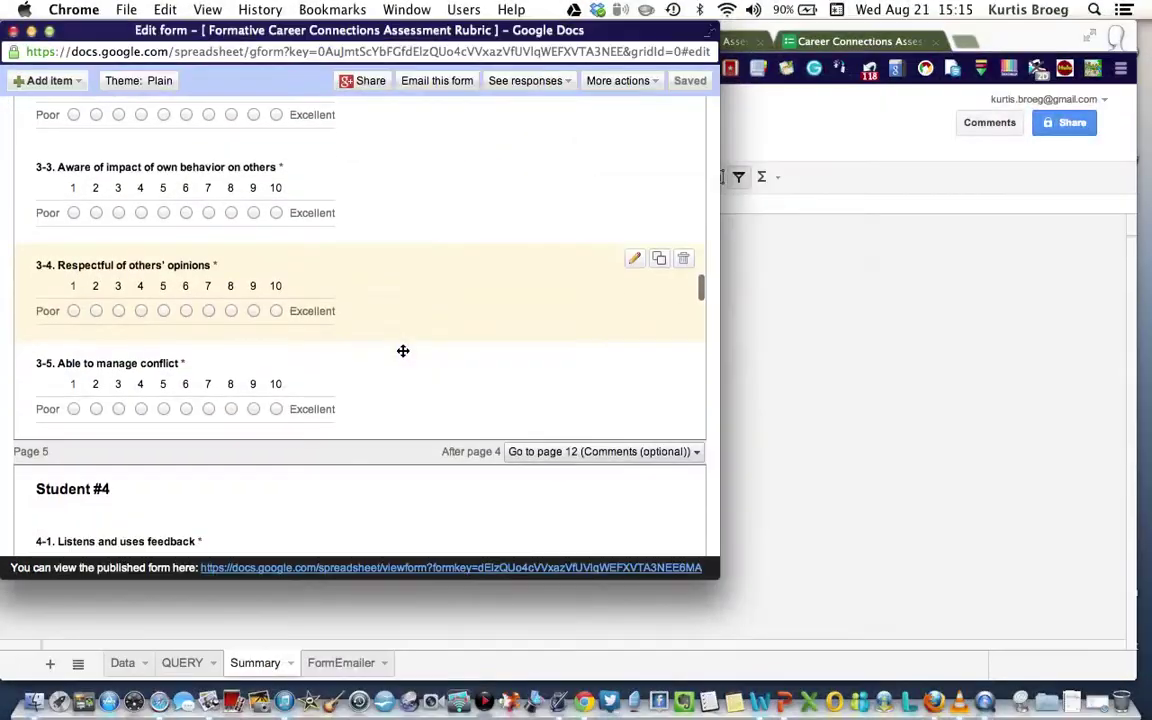
{"action": "scroll", "coordinate": [402, 350], "scroll_direction": "down", "scroll_amount": 1}
{"action": "scroll", "coordinate": [402, 350], "scroll_direction": "down", "scroll_amount": 2}
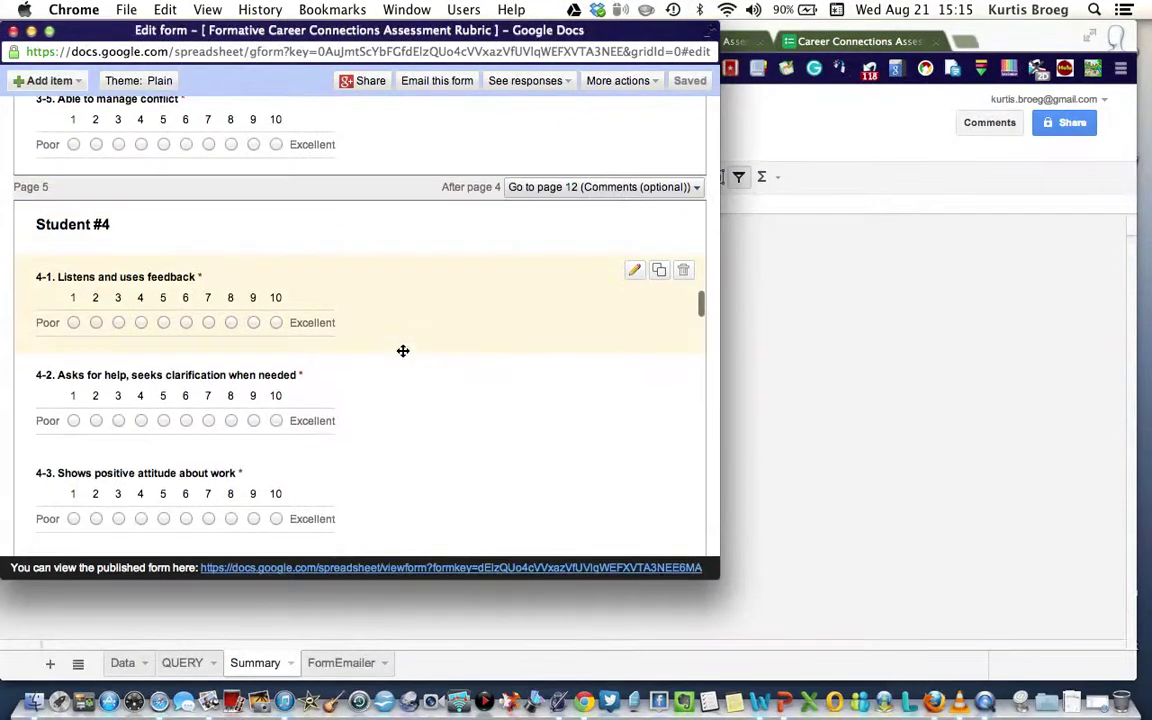
{"action": "scroll", "coordinate": [402, 350], "scroll_direction": "down", "scroll_amount": 4}
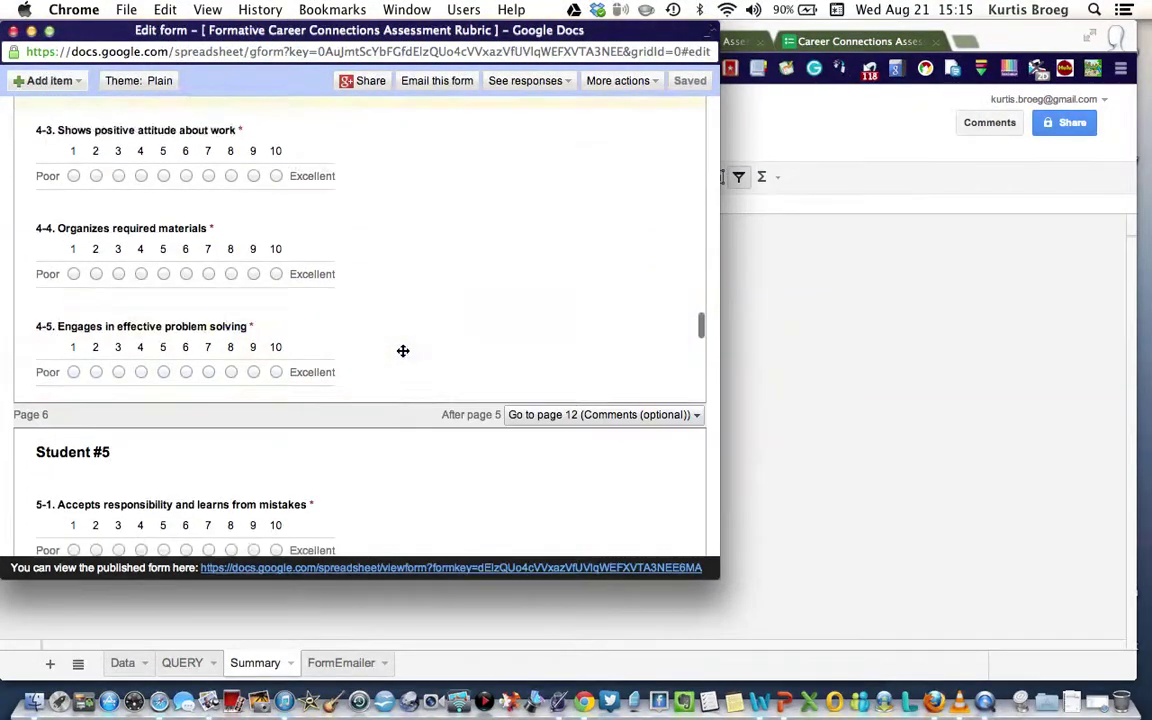
{"action": "scroll", "coordinate": [433, 448], "scroll_direction": "down", "scroll_amount": 4}
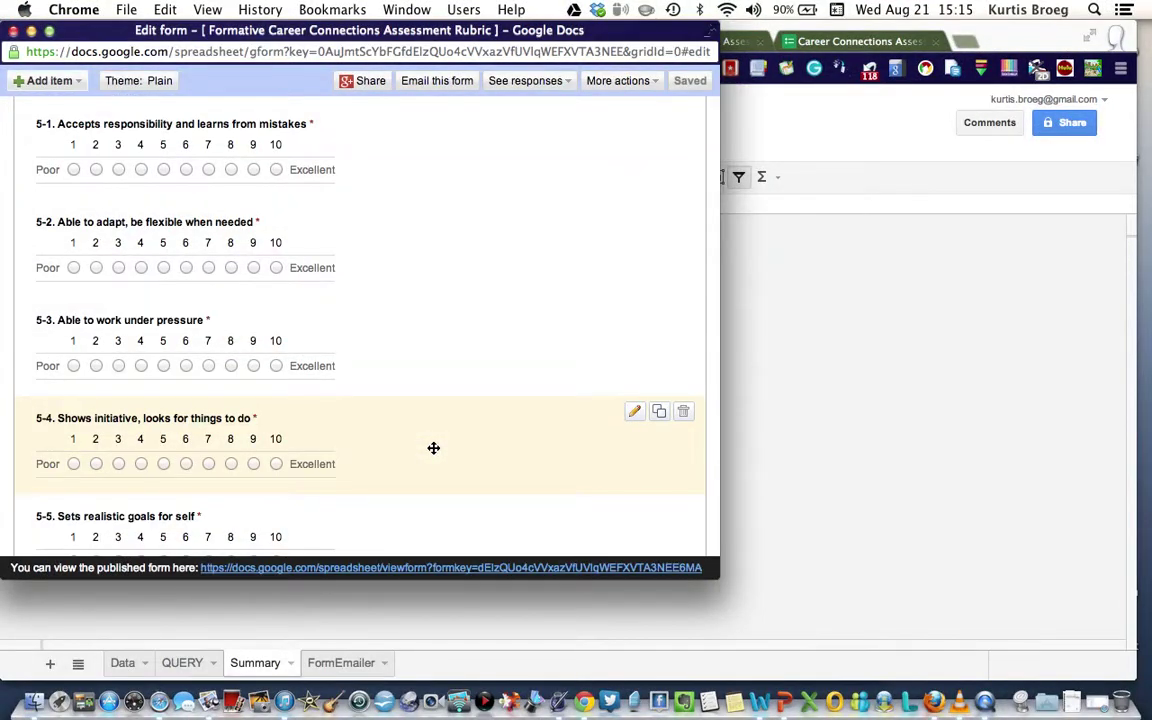
{"action": "scroll", "coordinate": [433, 448], "scroll_direction": "up", "scroll_amount": 5}
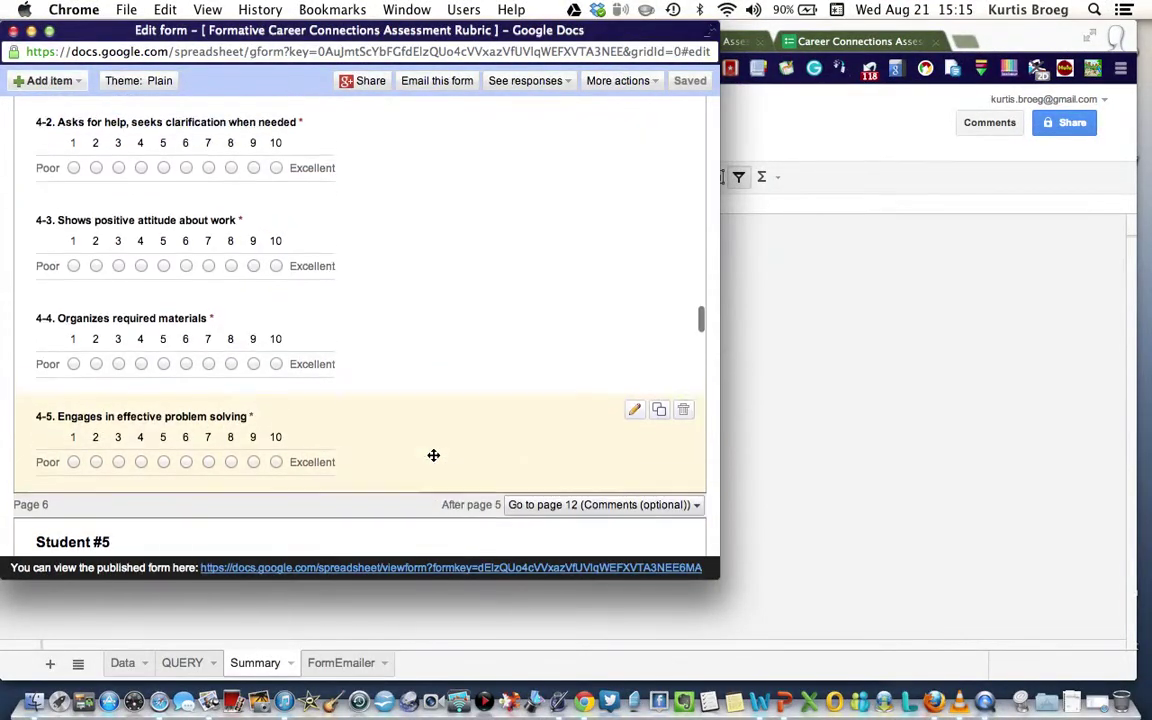
{"action": "scroll", "coordinate": [433, 455], "scroll_direction": "up", "scroll_amount": 8}
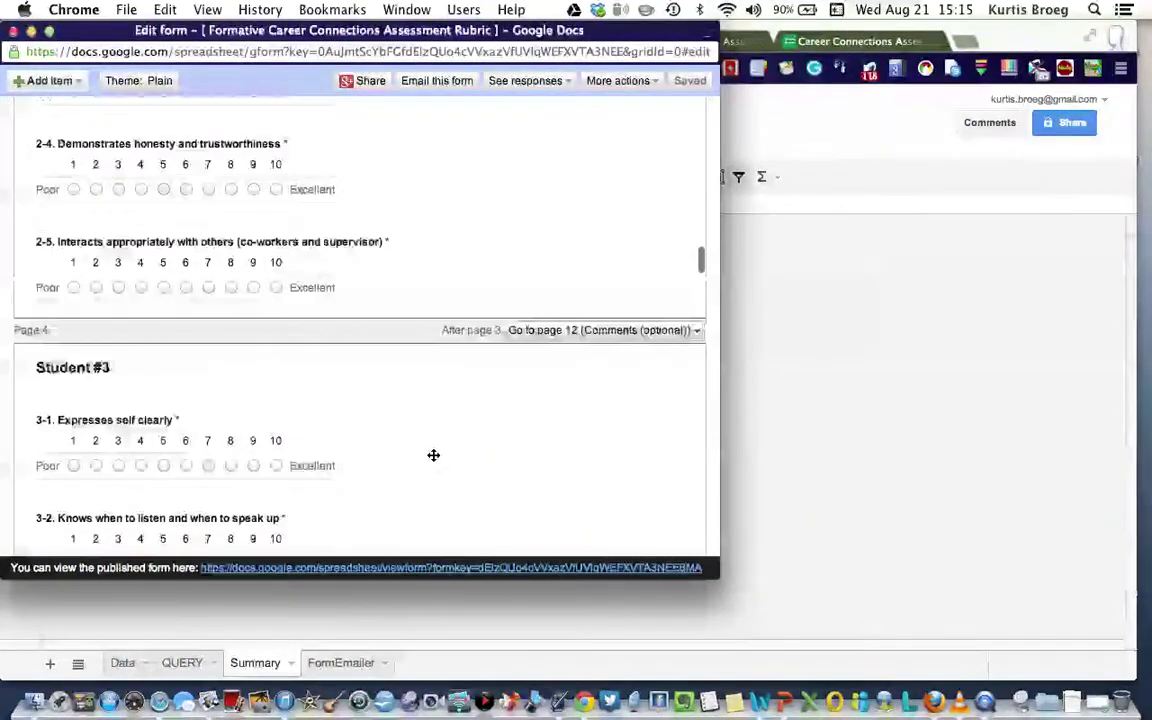
{"action": "scroll", "coordinate": [433, 455], "scroll_direction": "up", "scroll_amount": 8}
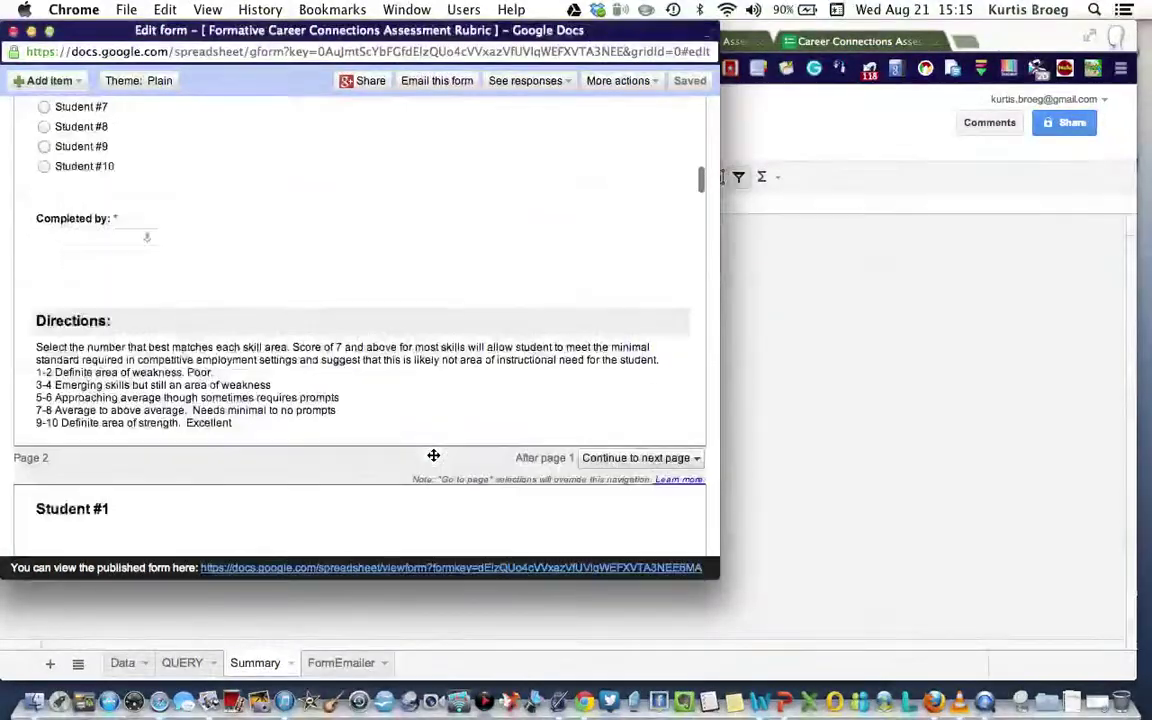
{"action": "scroll", "coordinate": [433, 455], "scroll_direction": "up", "scroll_amount": 5}
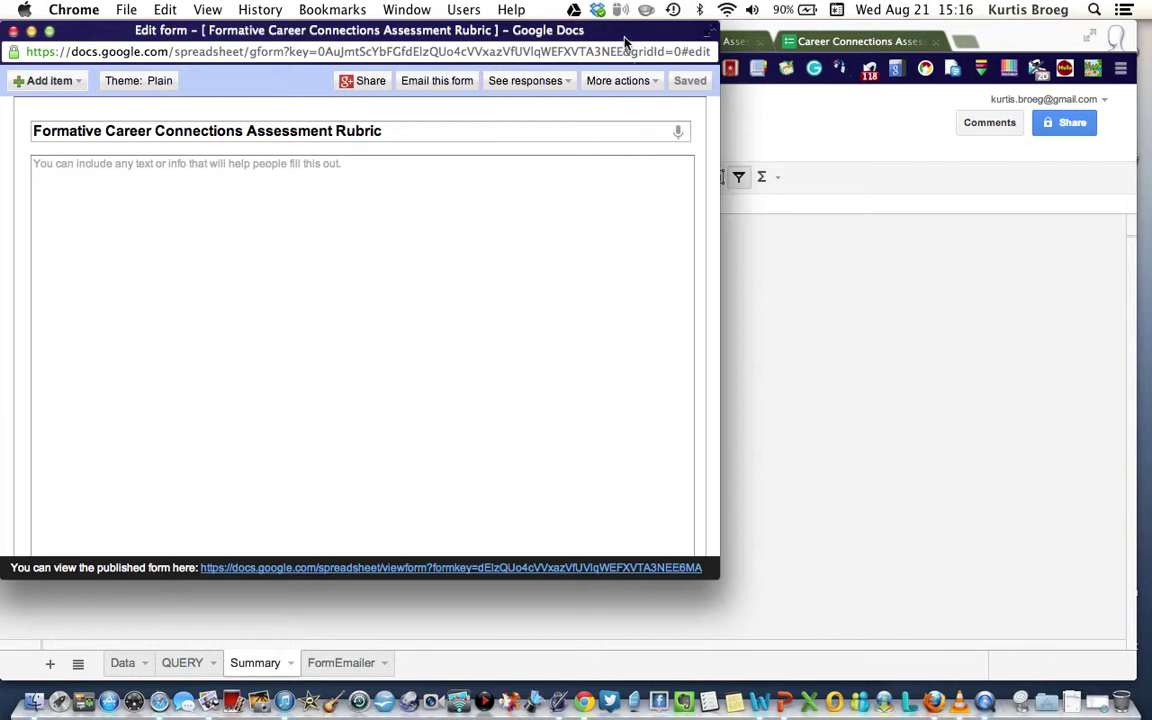
{"action": "left_click_drag", "start_coordinate": [625, 42], "coordinate": [728, 163]}
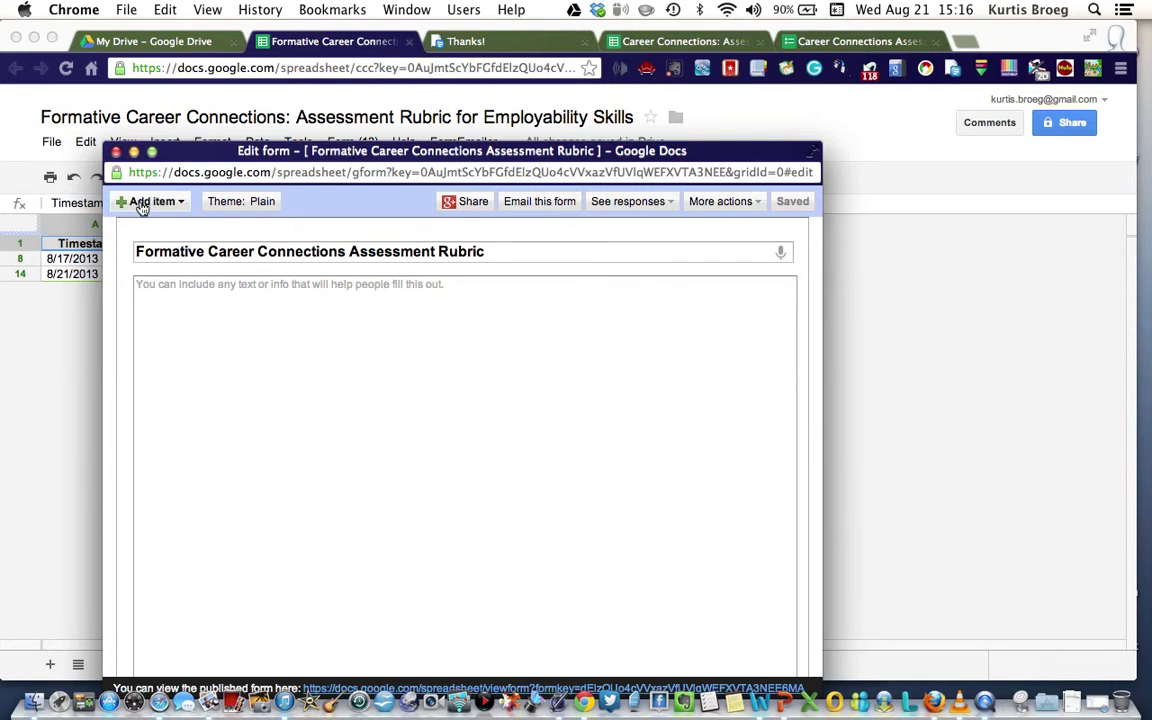
{"action": "left_click", "coordinate": [116, 152]}
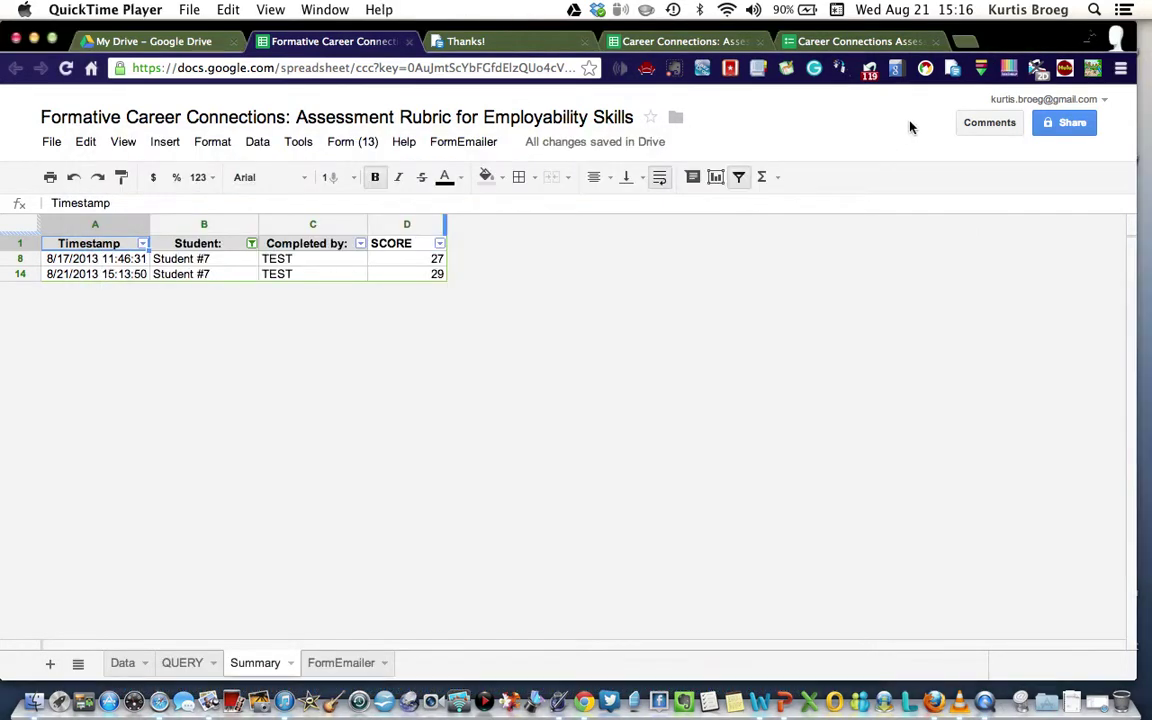